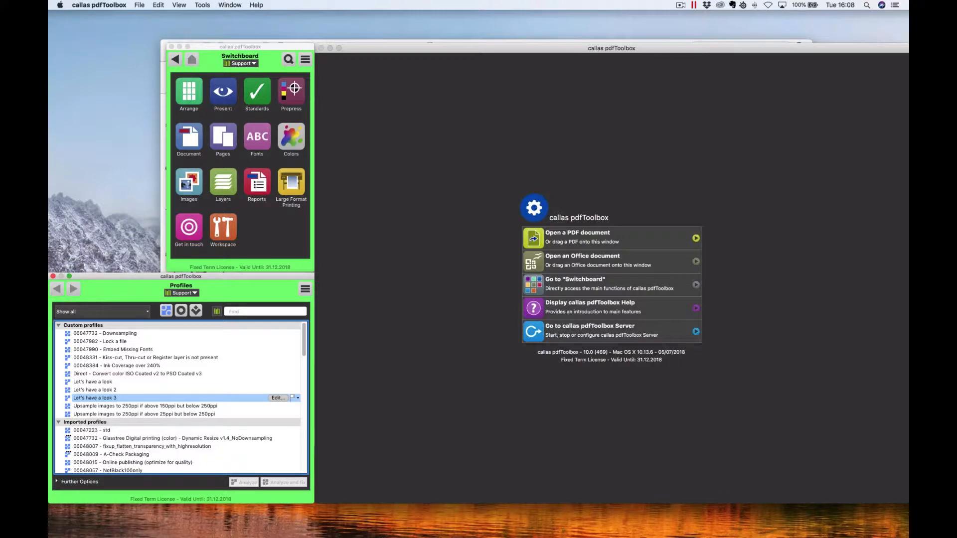
Step: Open the file Low-Res Image (155ppi).pdf in callas pdfToolbox
key("super+Tab")
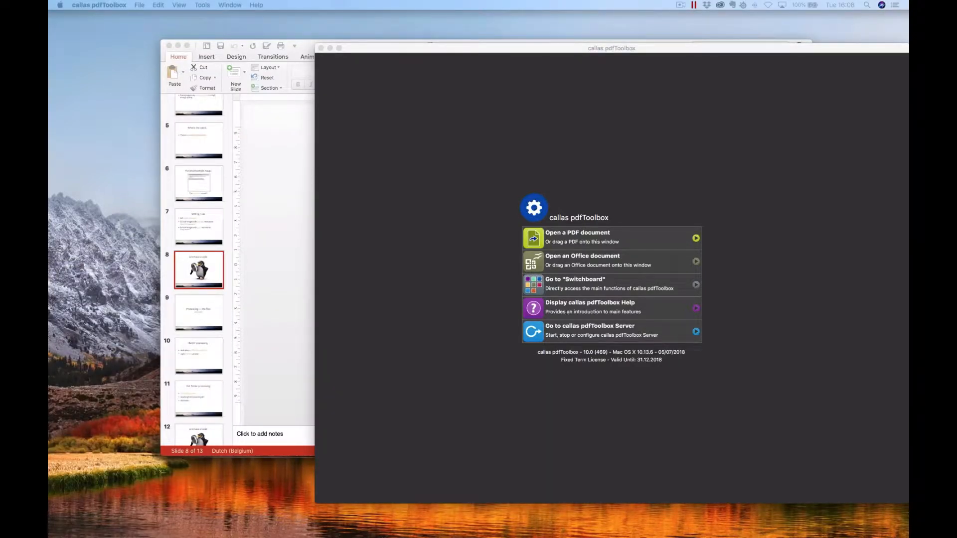
left_click_drag(49, 72, 439, 78)
left_click(451, 51)
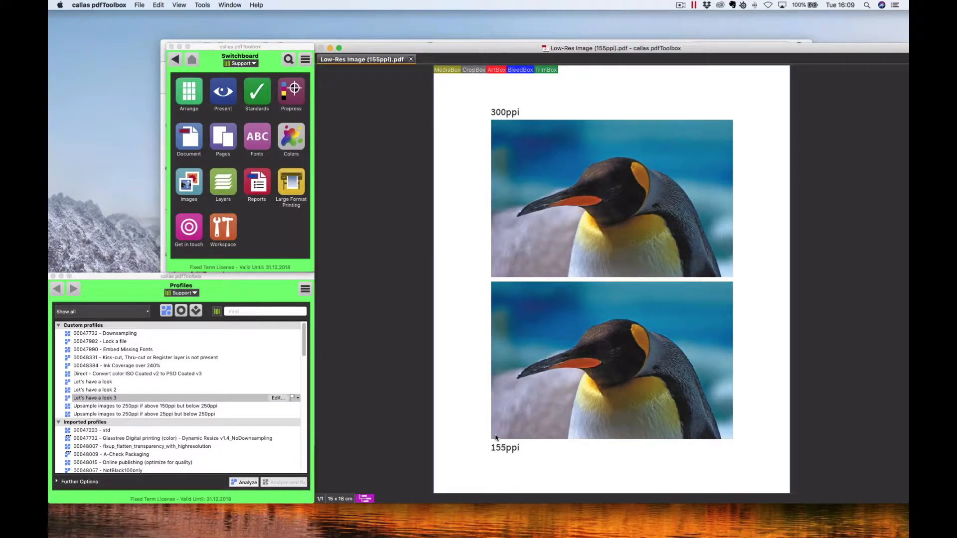
Step: Show the Object inspector for the open PDF document
left_click(203, 5)
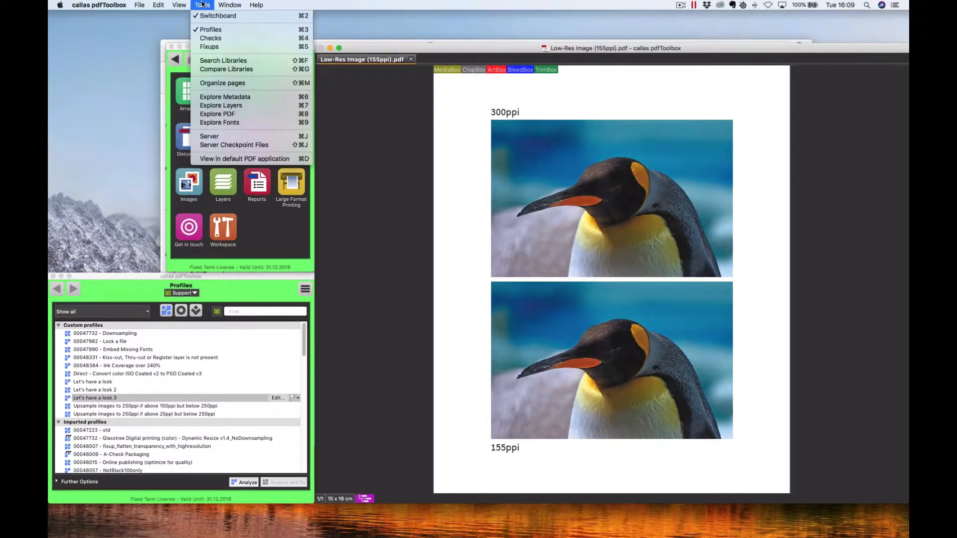
mouse_move(187, 4)
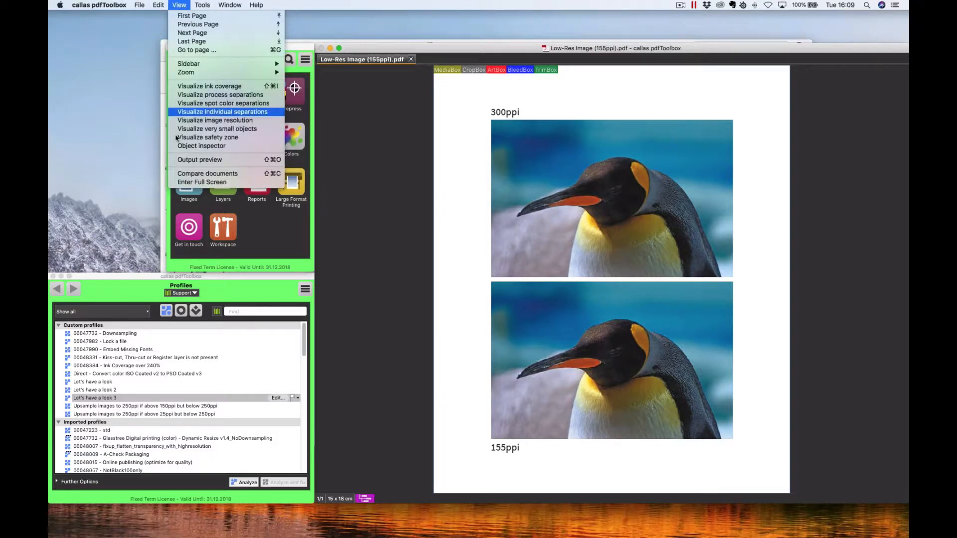
left_click(189, 147)
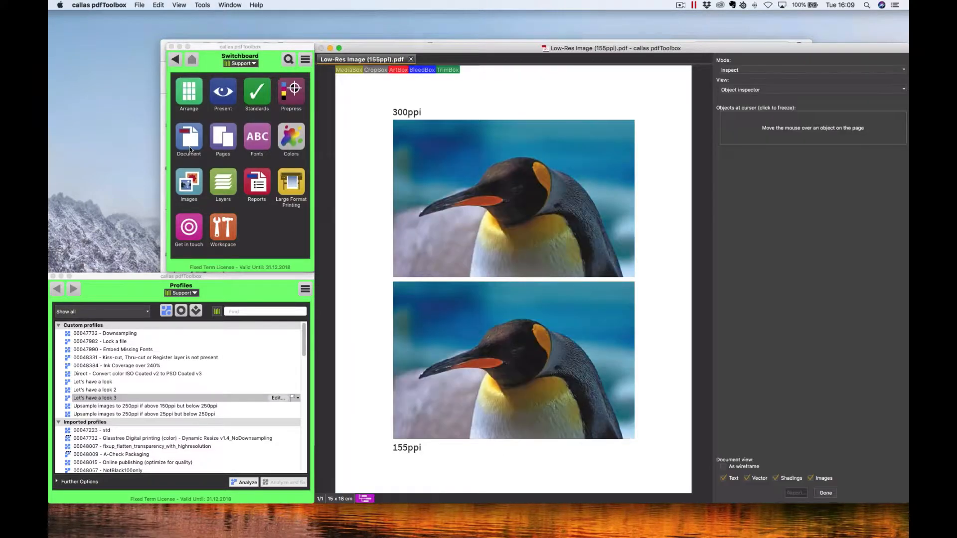
left_click(179, 5)
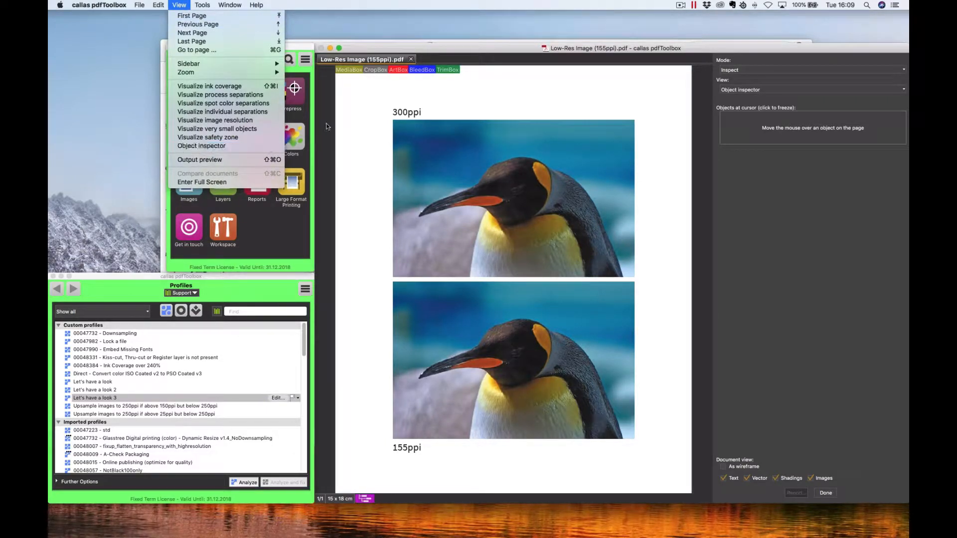
left_click(476, 59)
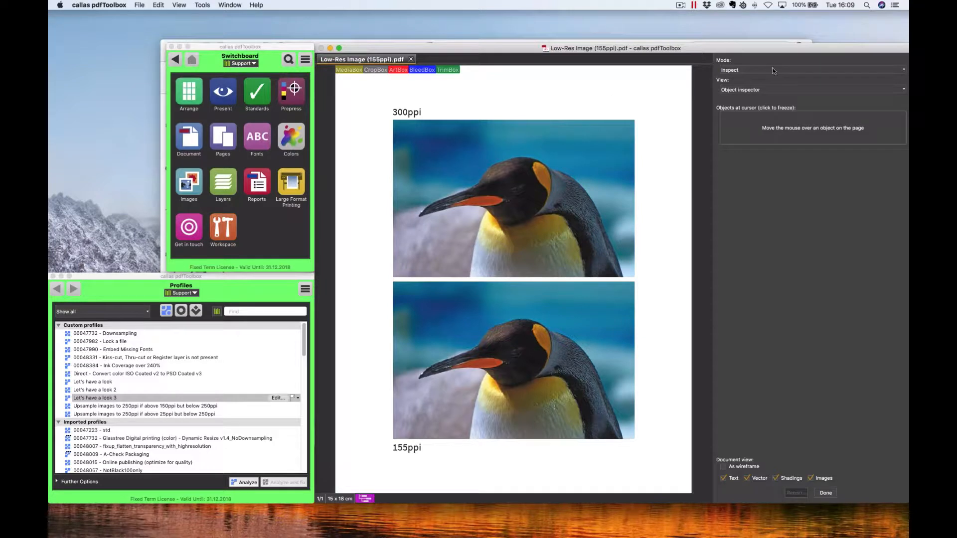
Step: Inspect the resolution and image properties of the 300ppi and 155ppi penguin images on the page
mouse_move(576, 144)
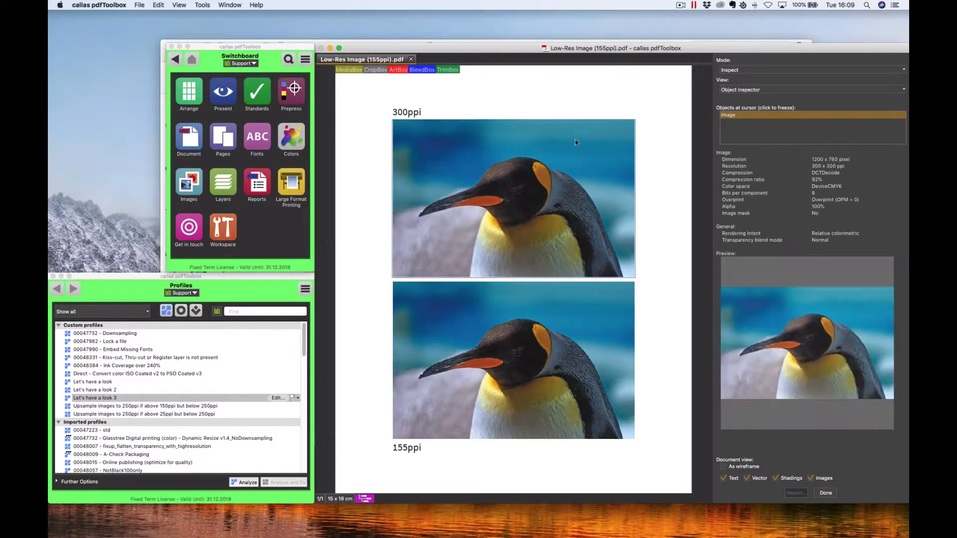
mouse_move(558, 314)
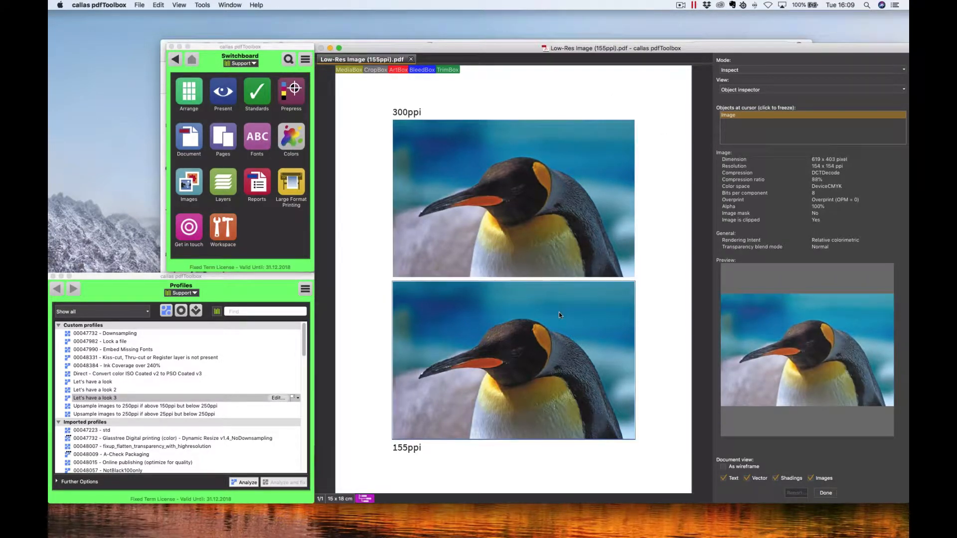
left_click(406, 320)
left_click(634, 171)
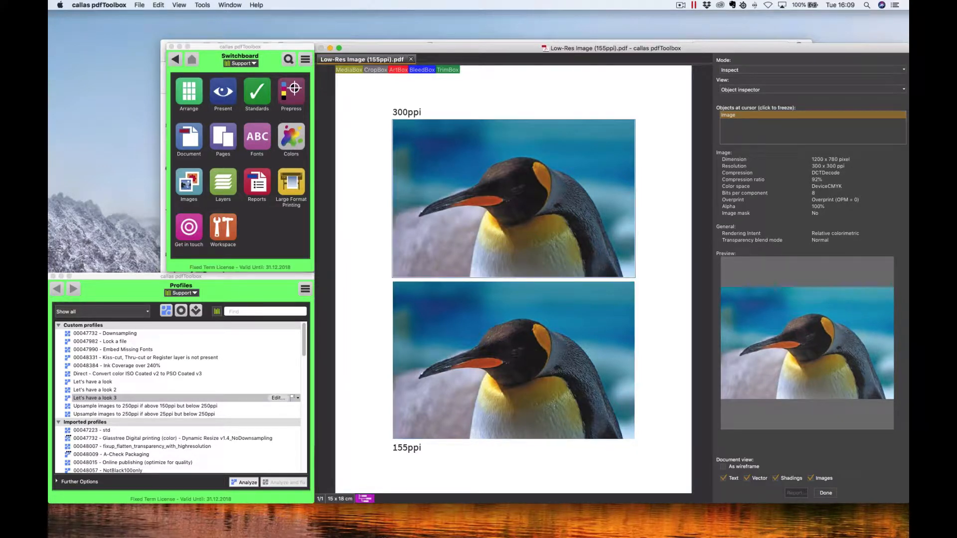
left_click(590, 172)
Step: Open the color upsampling fixup within the profile "Upsample images to 250ppi if above 150ppi but below 250ppi" for editing
left_click(232, 406)
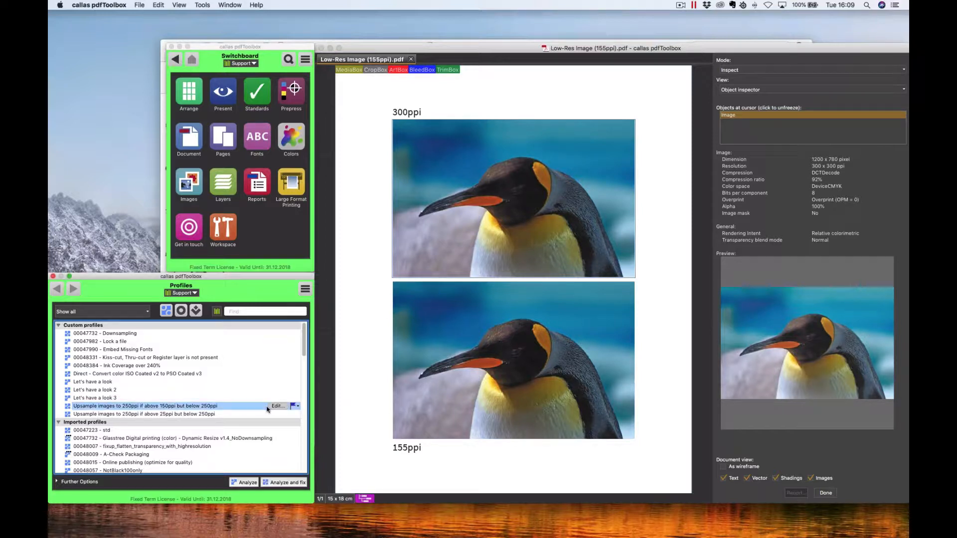
left_click(277, 406)
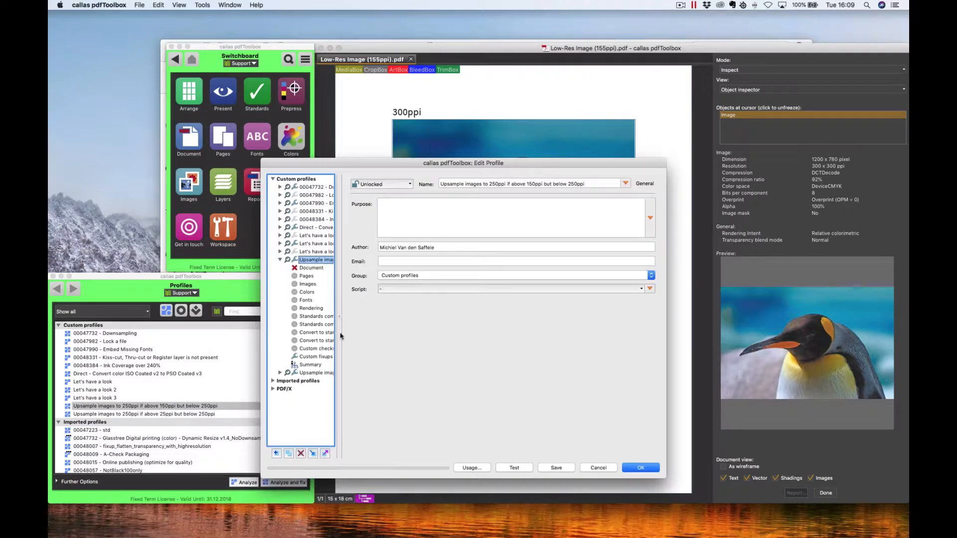
left_click(316, 356)
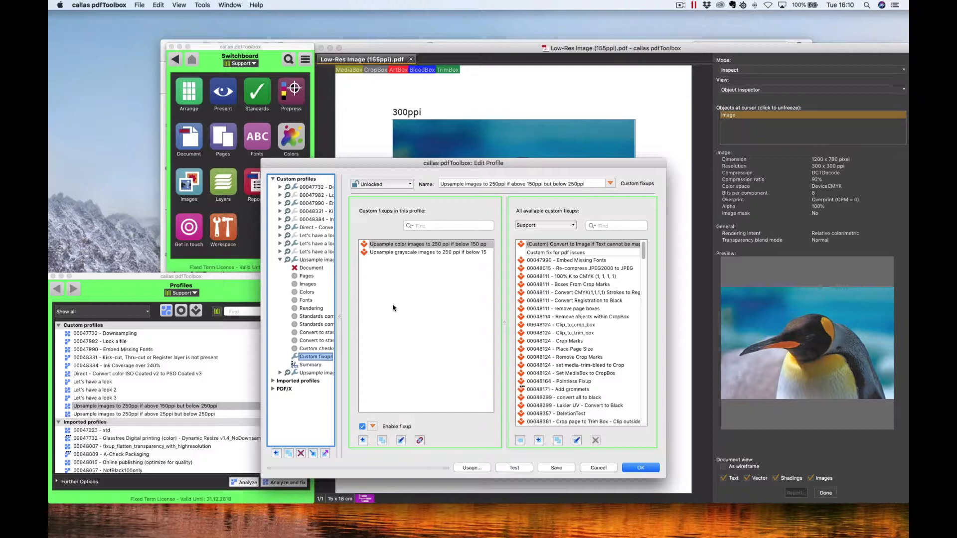
left_click(404, 245)
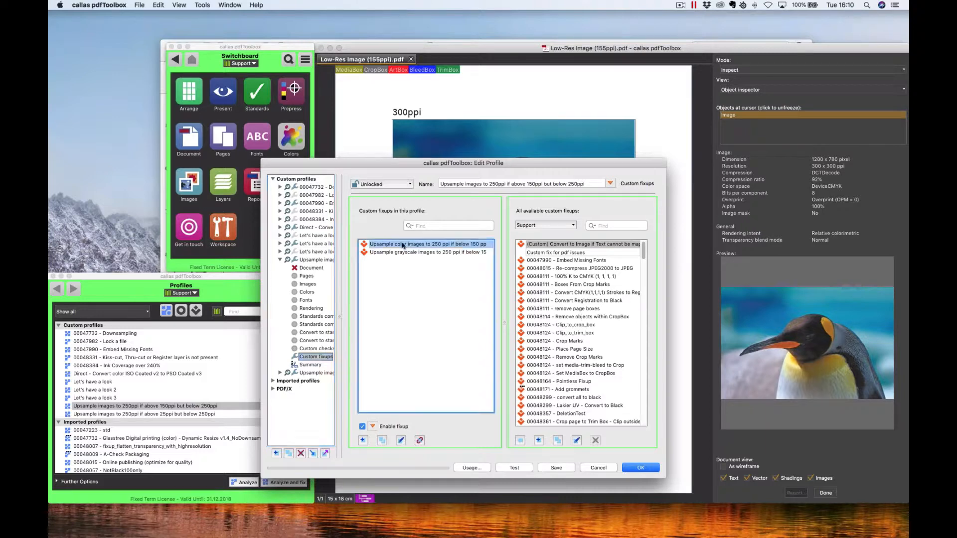
left_click(401, 440)
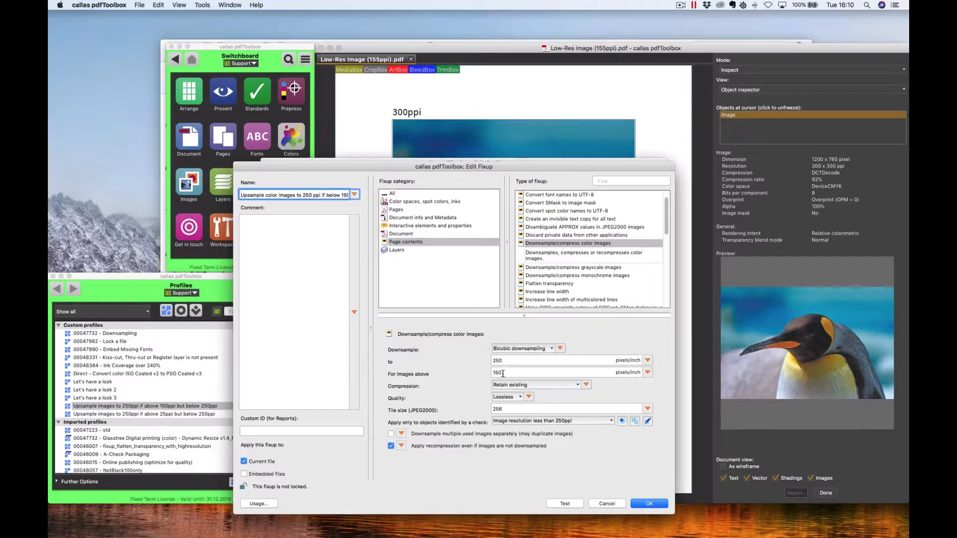
Step: Examine the color fixup's lower resolution threshold and its image resolution check, then close both without making changes
left_click(503, 373)
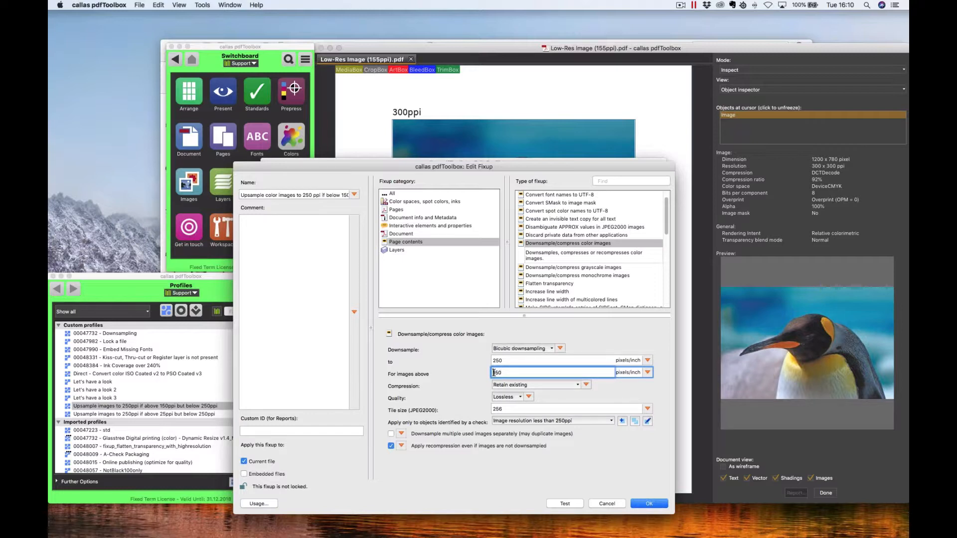
key("super+a")
left_click(646, 423)
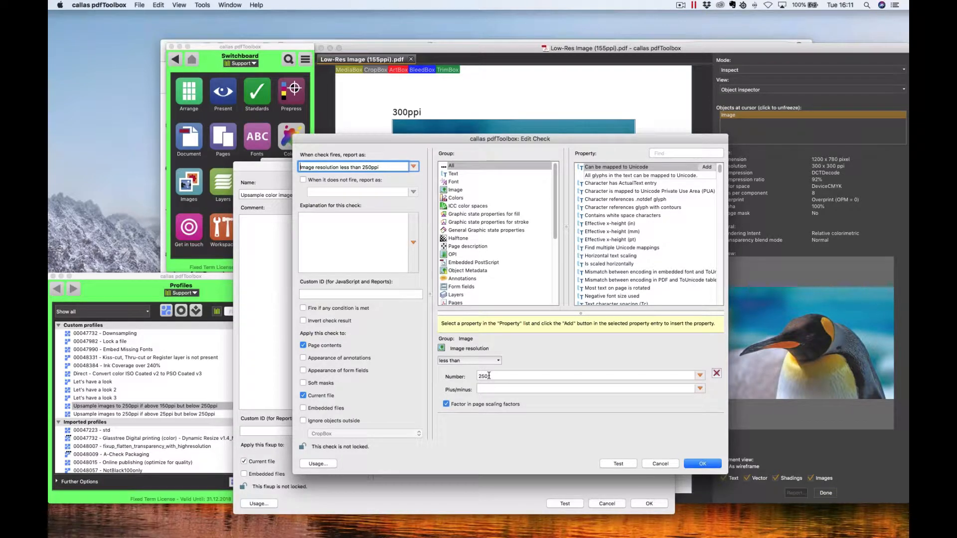
left_click(648, 462)
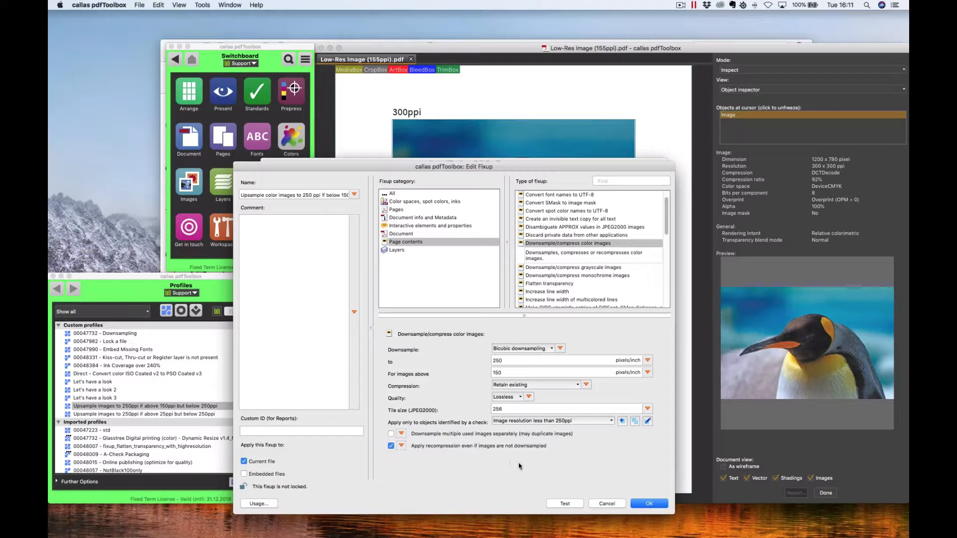
left_click(604, 504)
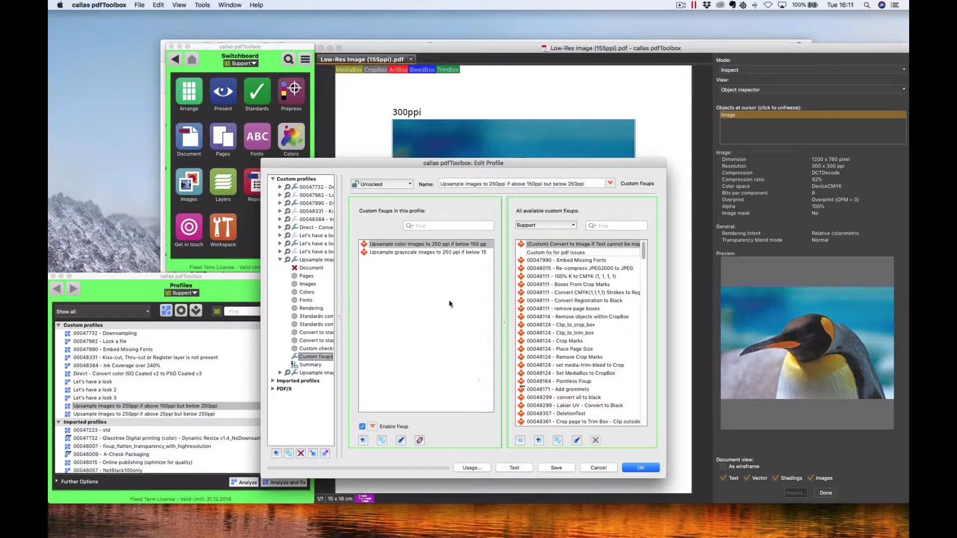
Step: Review the grayscale upsampling fixup's resolution threshold, then leave the fixup and profile editors without making changes
left_click(425, 247)
left_click(422, 253)
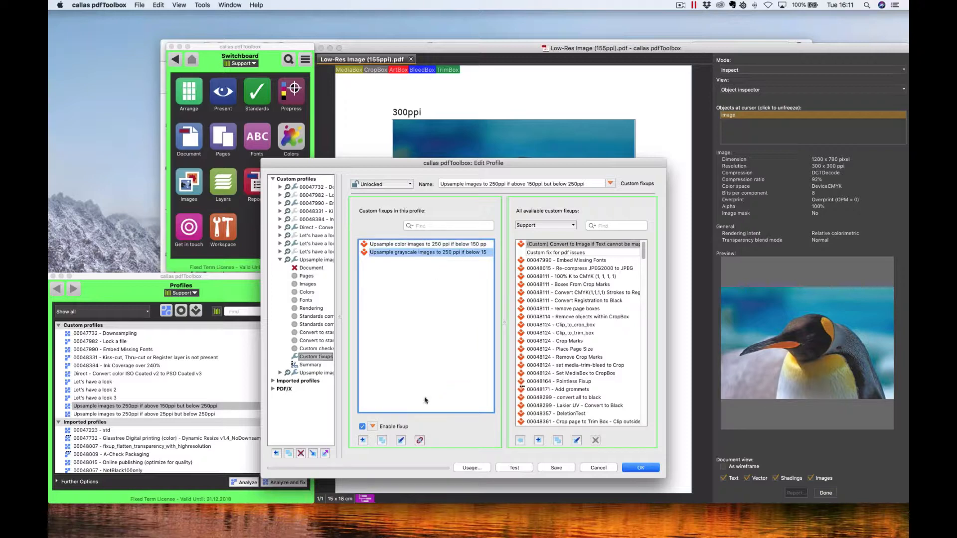
left_click(401, 441)
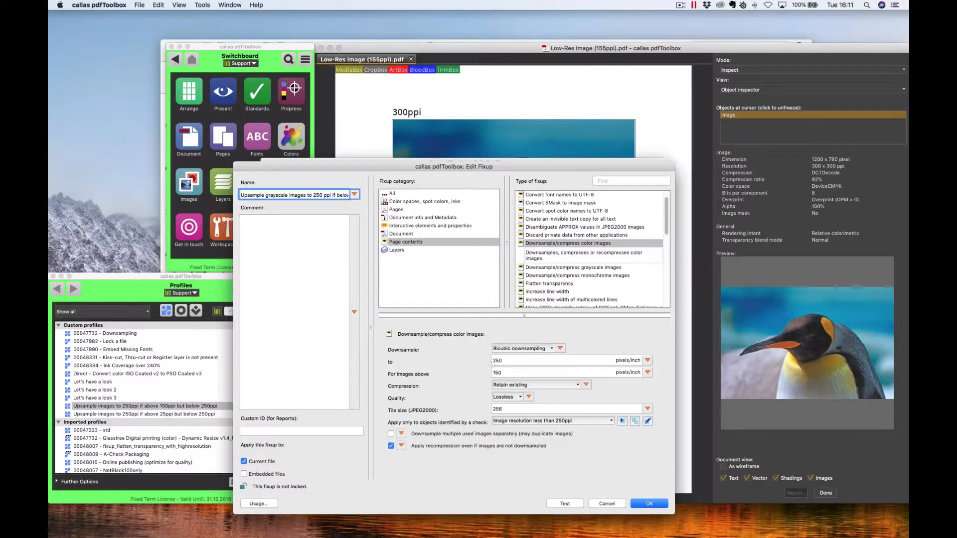
double_click(500, 373)
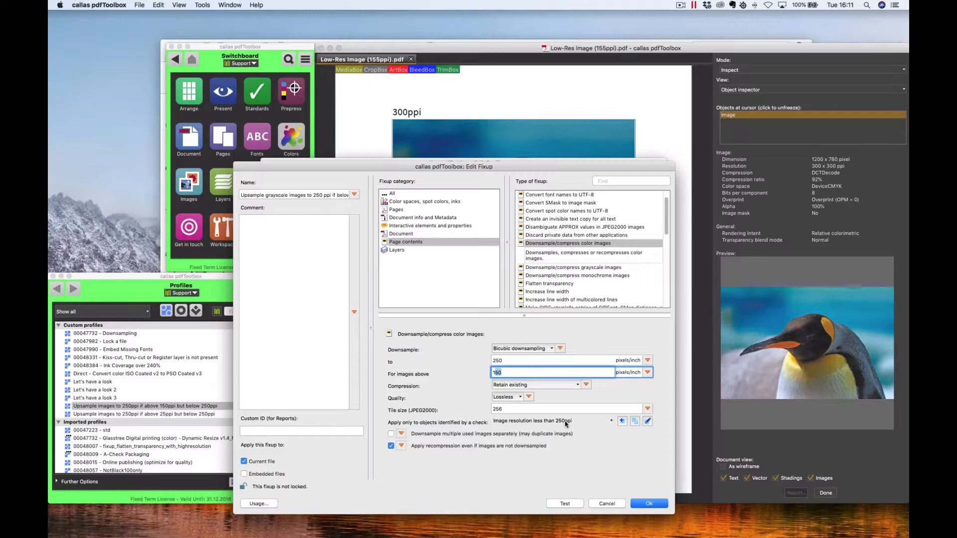
left_click(606, 504)
left_click(598, 470)
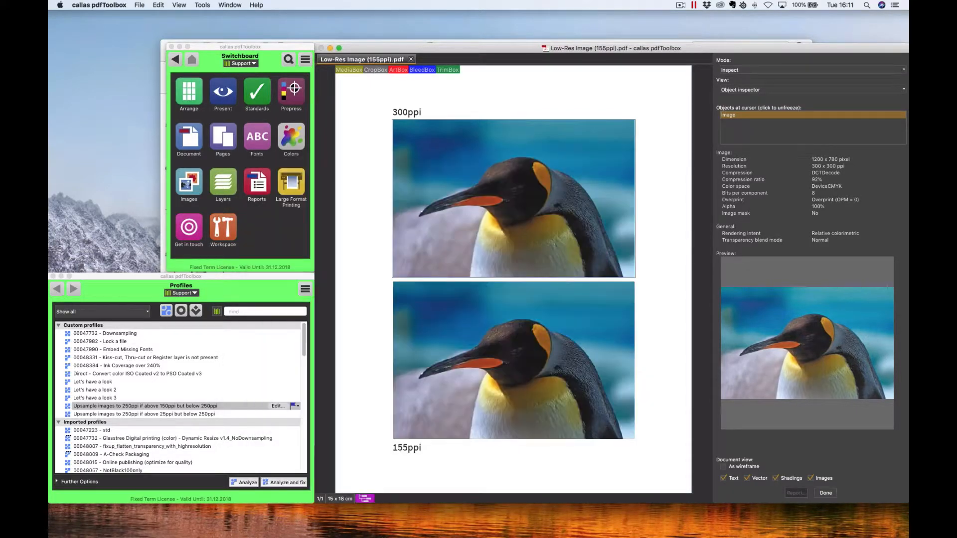
Step: Analyze and fix the PDF with the selected upsampling profile, saving the resulting file as test150
left_click(281, 486)
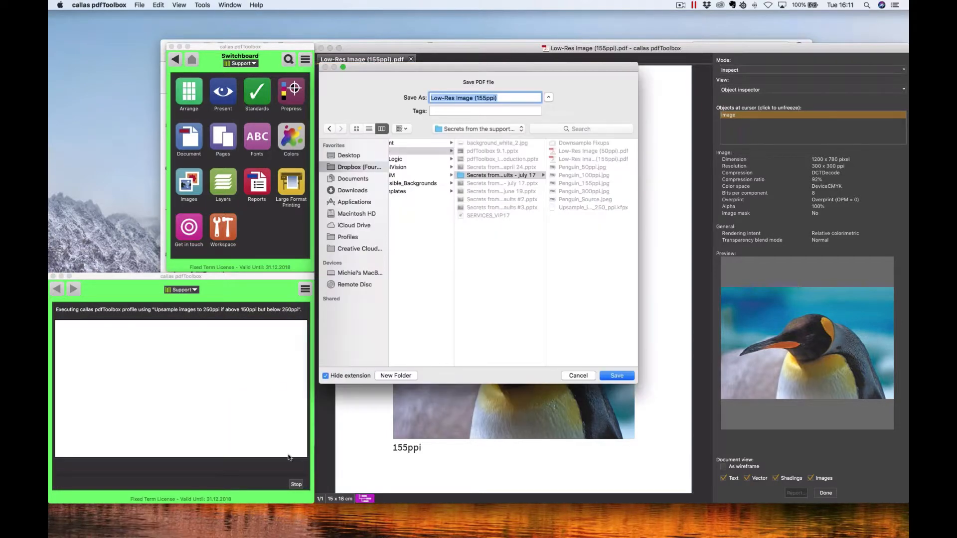
type("test150")
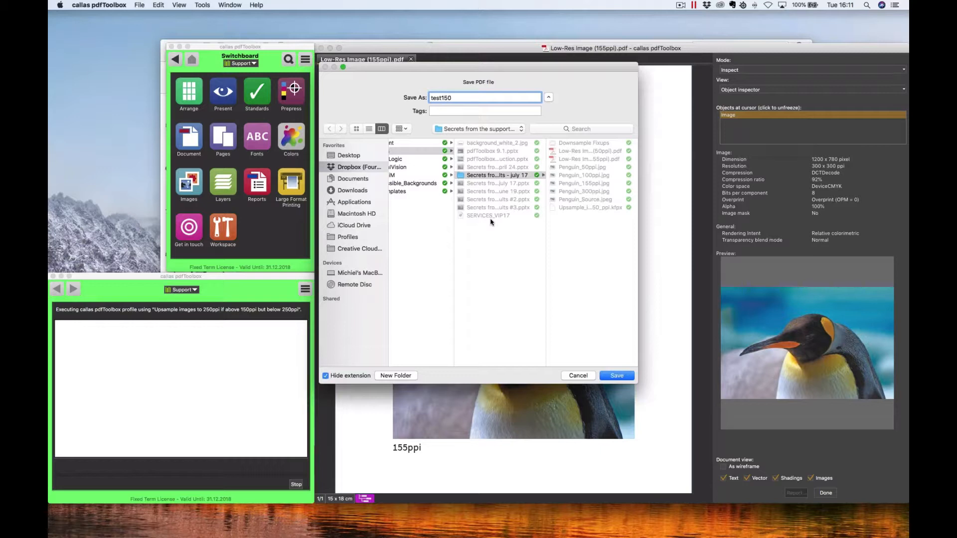
key("Return")
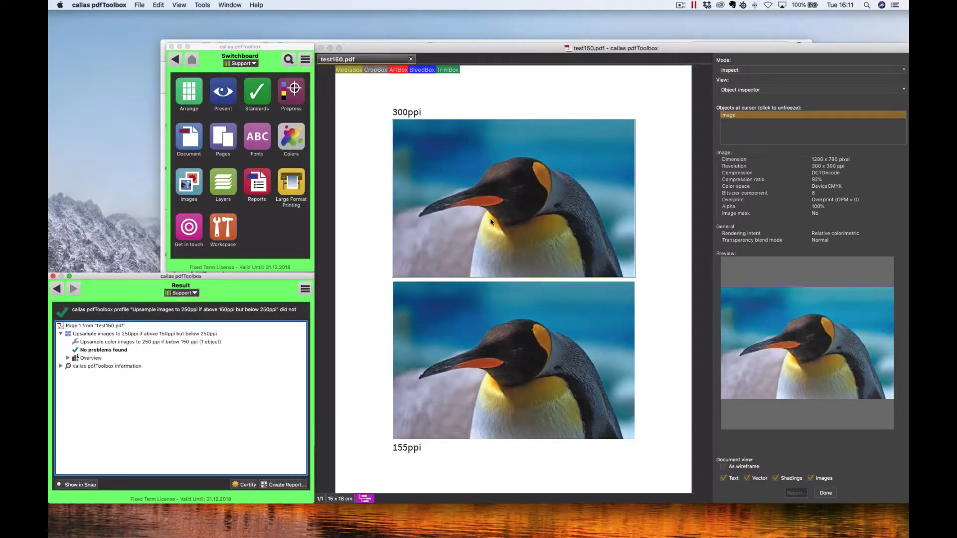
Step: Check the applied color fixup in the results and inspect the resolution of both penguin images in test150.pdf
left_click(209, 342)
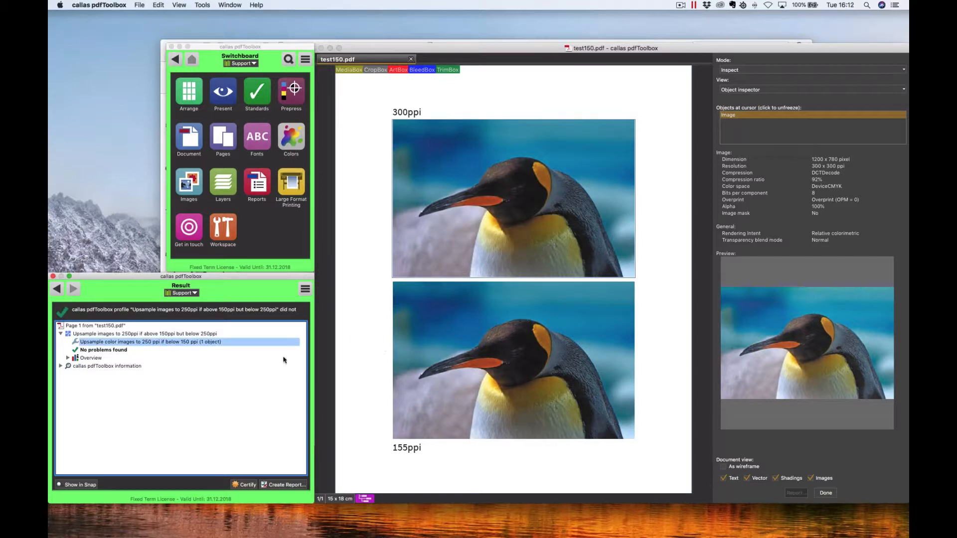
left_click(330, 316)
left_click(466, 309)
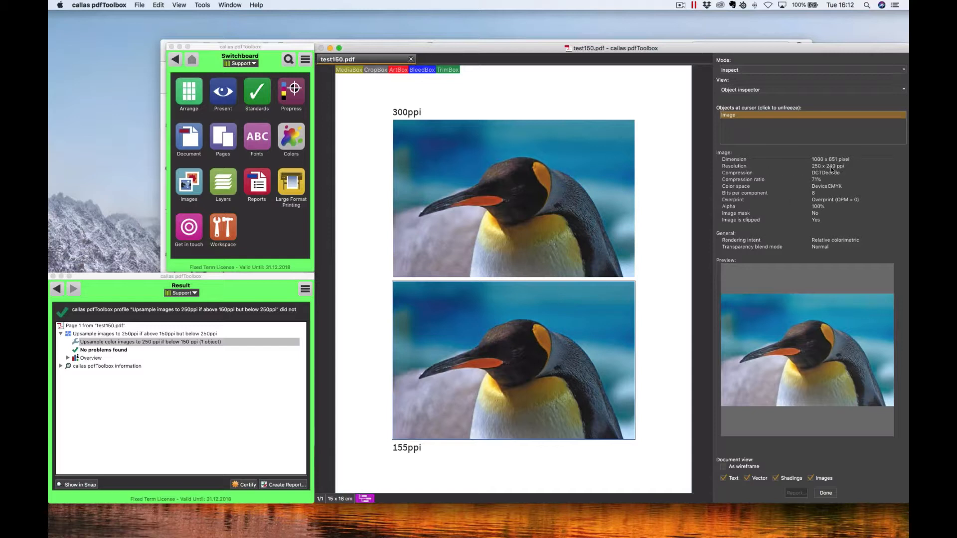
left_click(580, 182)
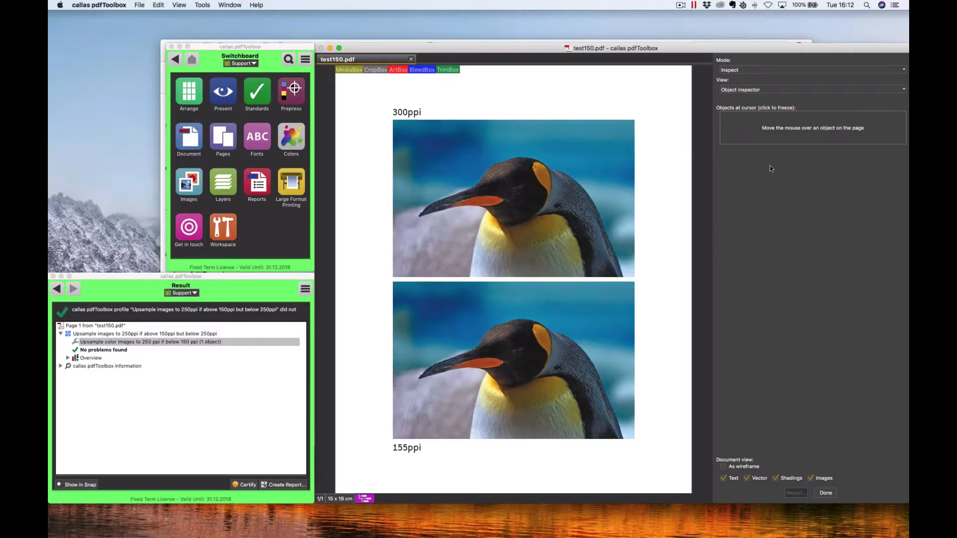
left_click(592, 174)
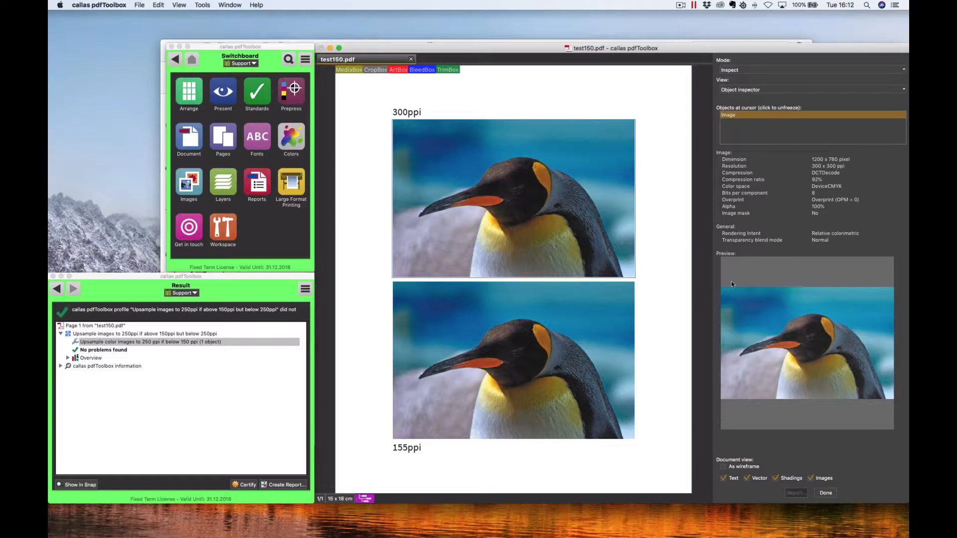
left_click(562, 324)
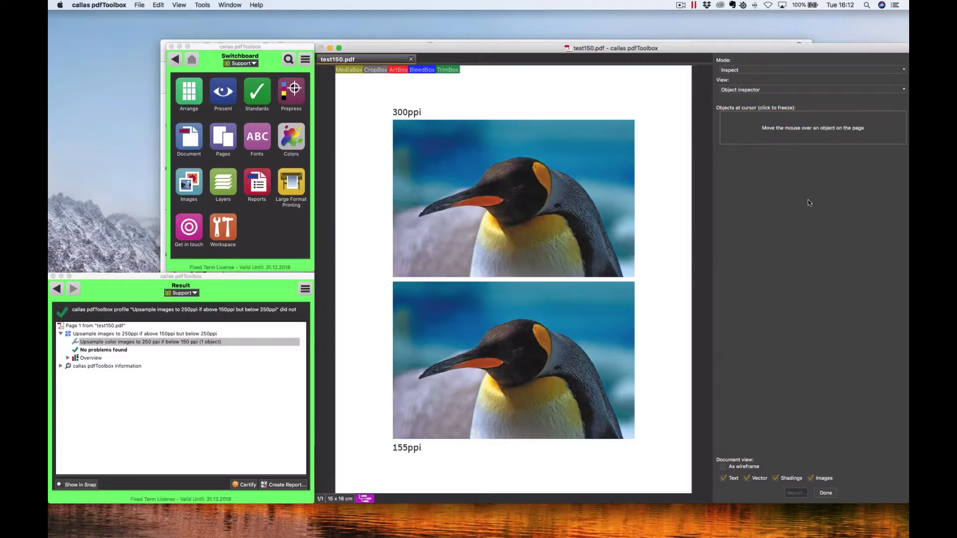
left_click(530, 311)
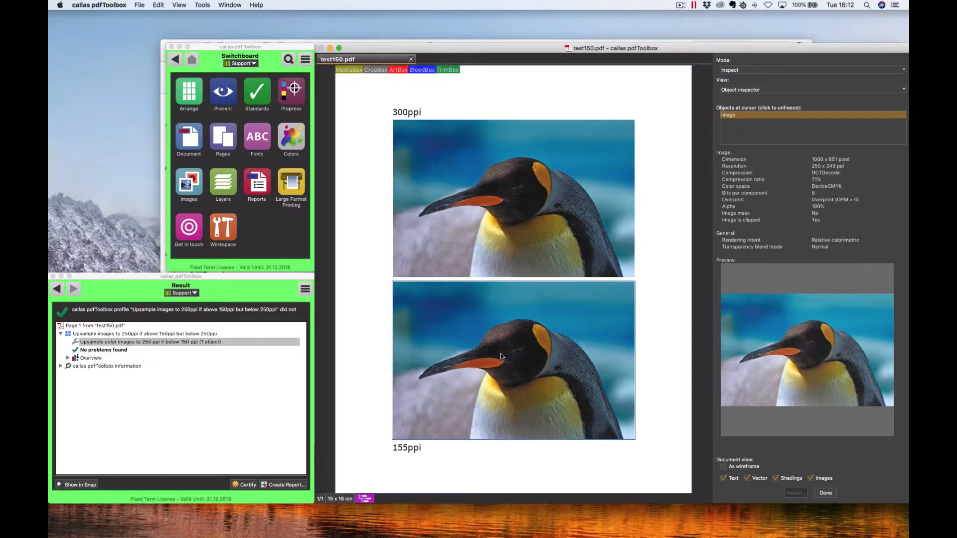
Step: Examine the lower penguin's beak up close for image quality, then close the Object inspector
key("super+plus")
key("super+plus")
key("super+plus")
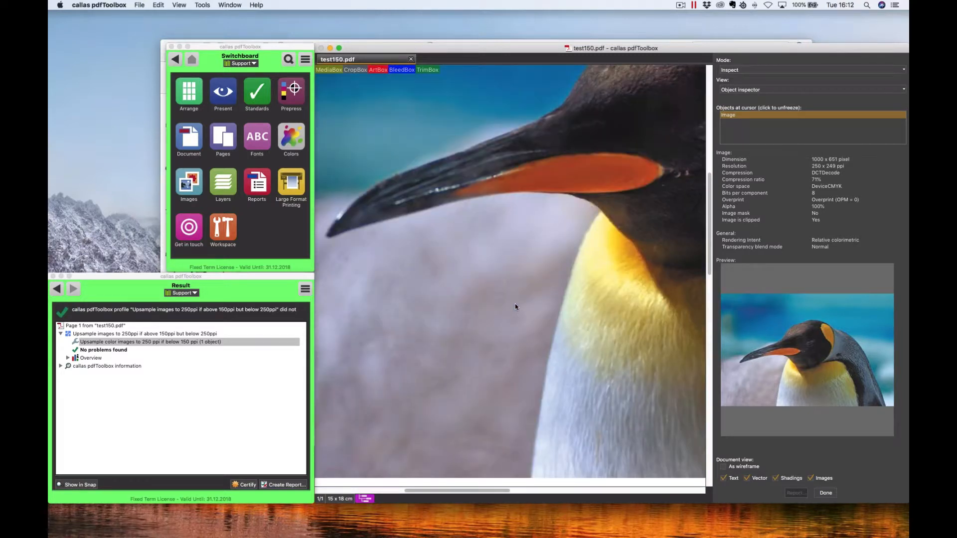
left_click(515, 306)
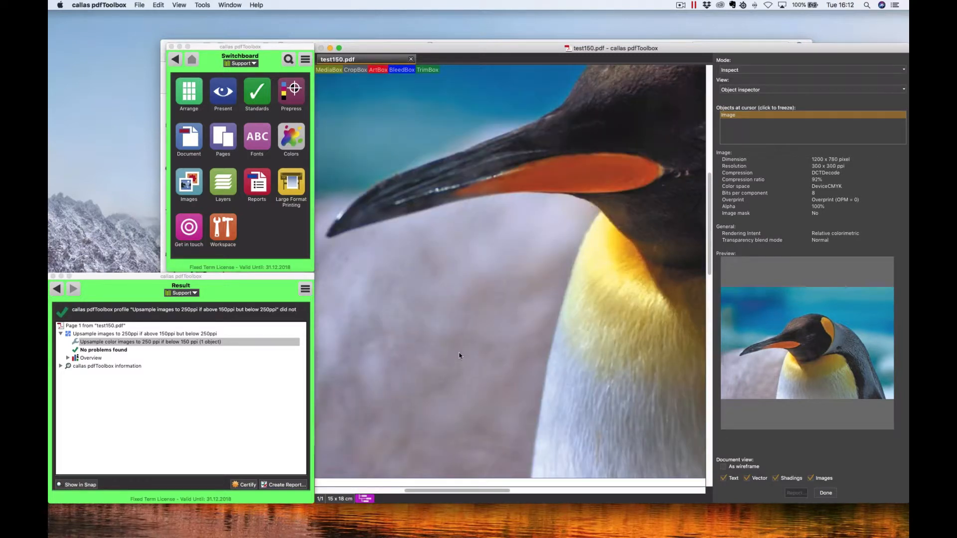
left_click(825, 492)
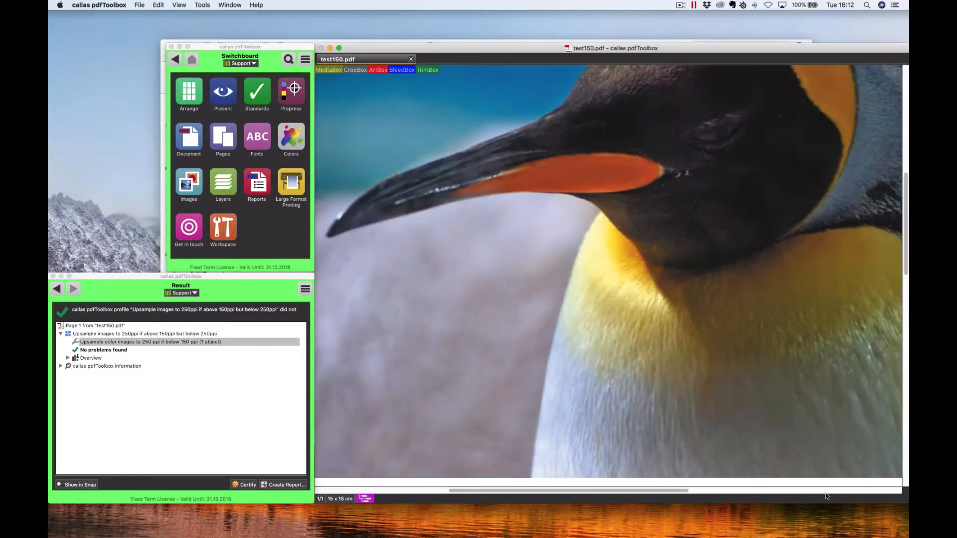
Step: Compare the image quality of the upper and lower penguins' heads and beaks up close in test150.pdf
scroll(644, 431, "up", 3)
scroll(644, 431, "right", 3)
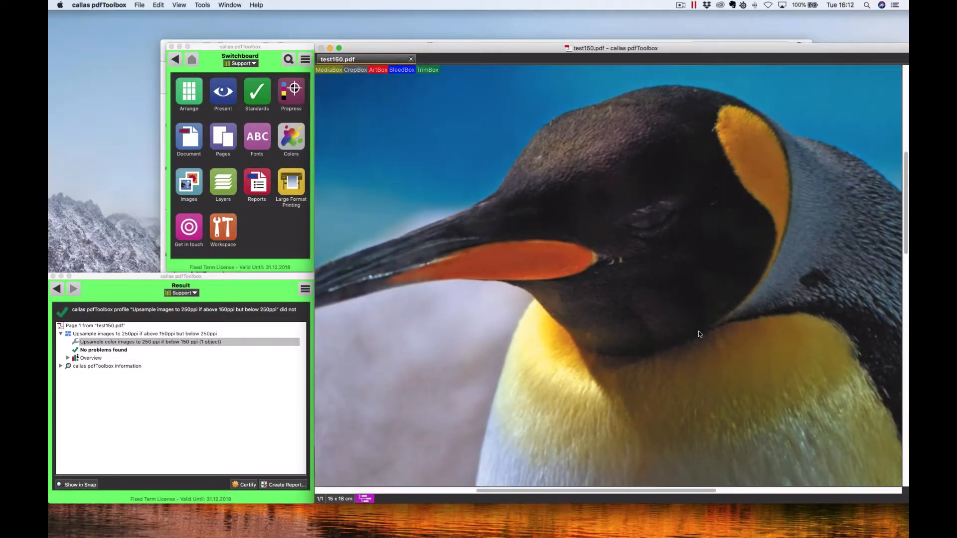
scroll(671, 225, "down", 10)
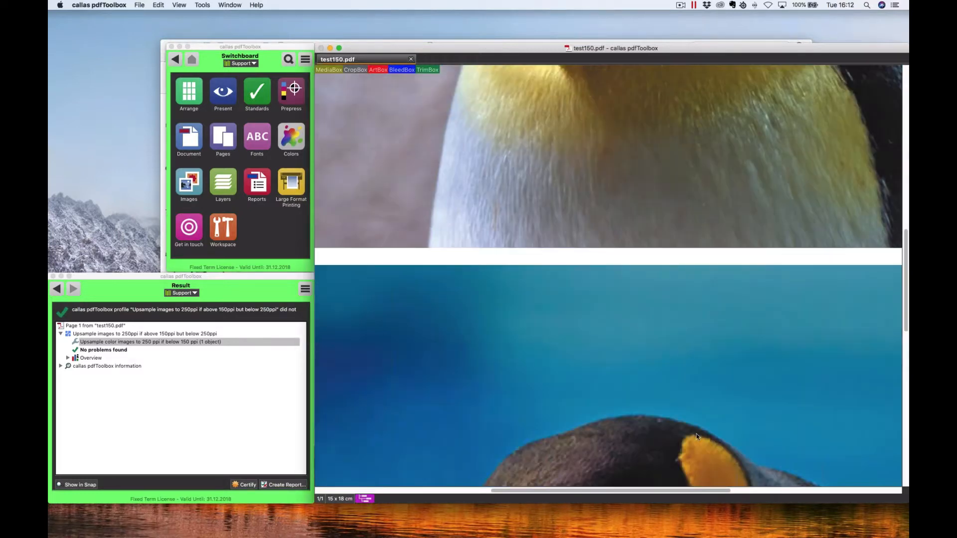
scroll(671, 272, "right", 2)
scroll(694, 264, "left", 2)
scroll(694, 264, "down", 3)
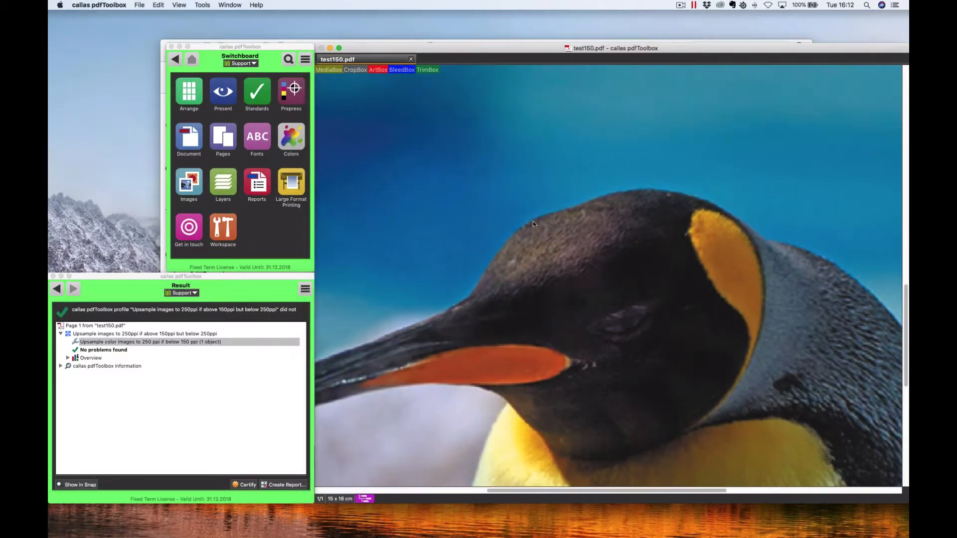
scroll(570, 392, "up", 1)
scroll(571, 392, "left", 1)
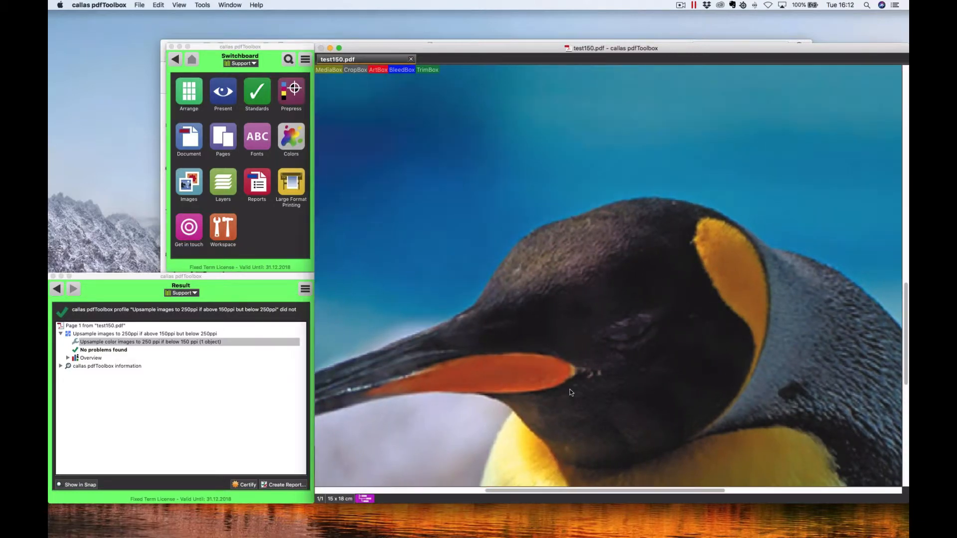
scroll(570, 392, "up", 5)
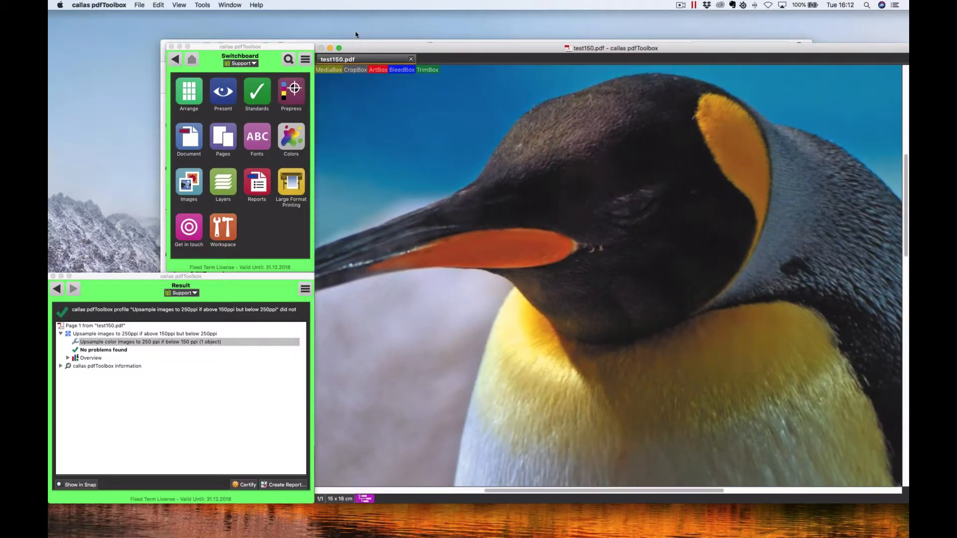
Step: Open Low-Res Image (50ppi).pdf in place of test150.pdf and examine its penguin images up close, returning to the full-page view
left_click(411, 60)
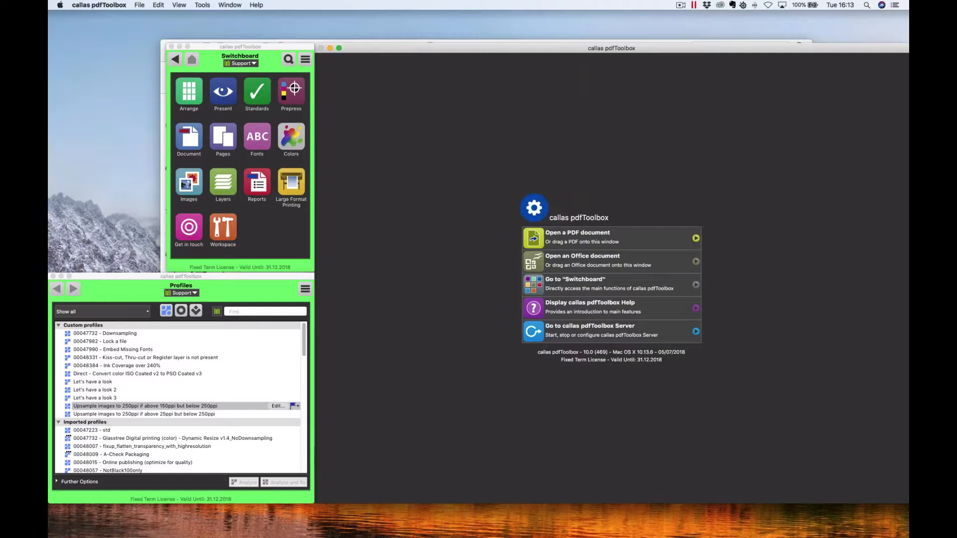
left_click_drag(49, 82, 374, 120)
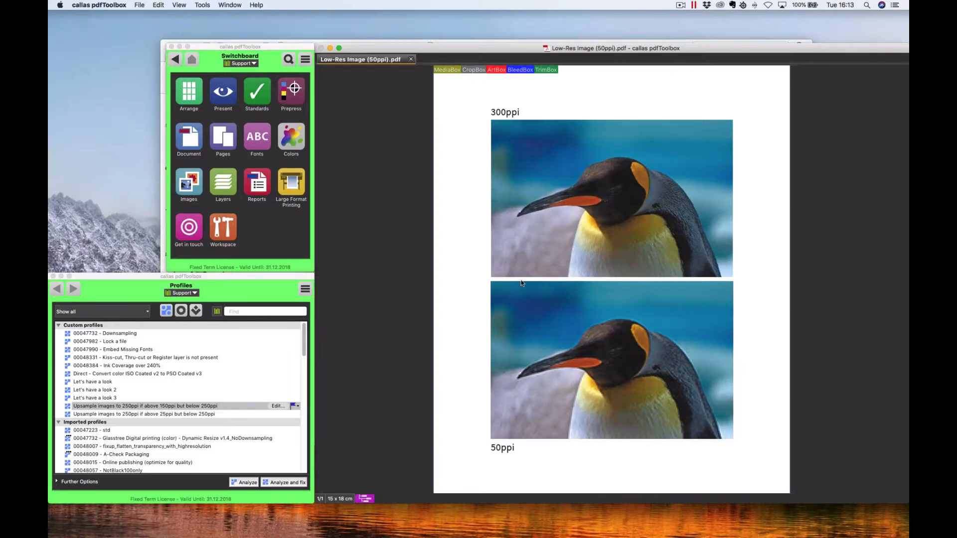
key("super+plus")
key("super+plus")
key("super+plus")
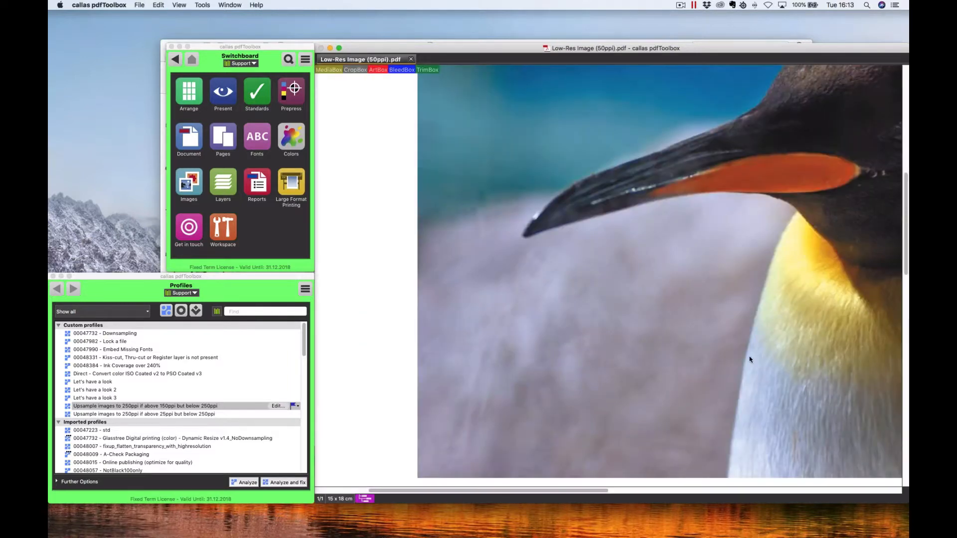
scroll(618, 227, "down", 15)
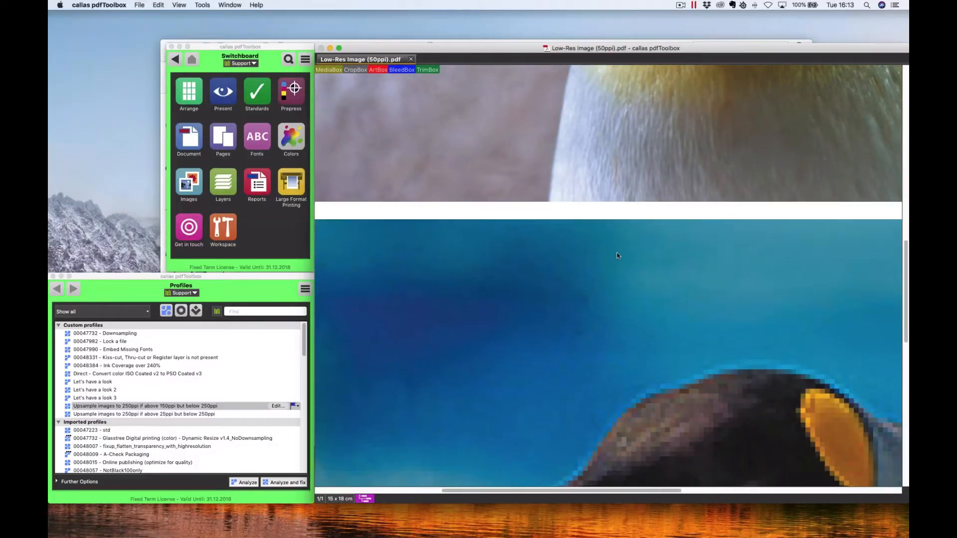
scroll(616, 253, "down", 10)
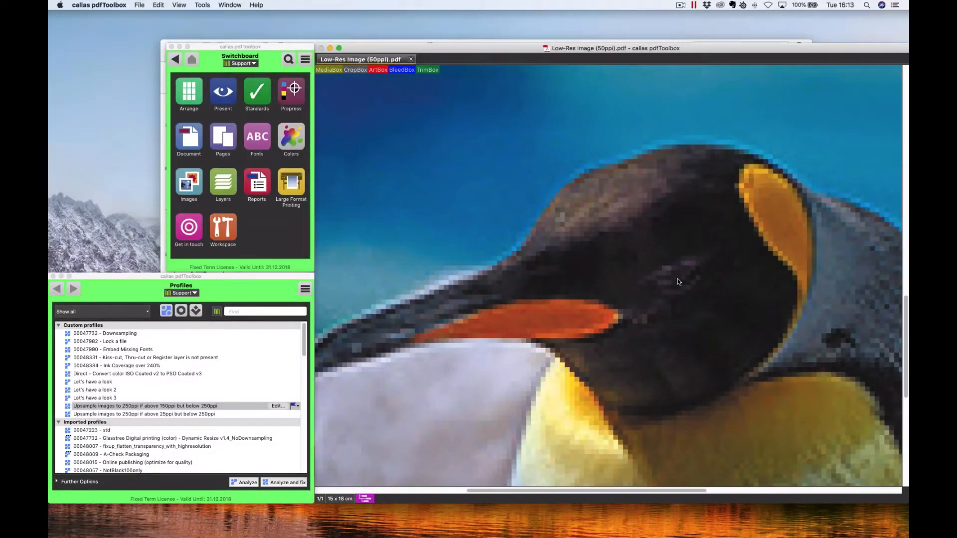
key("super+minus")
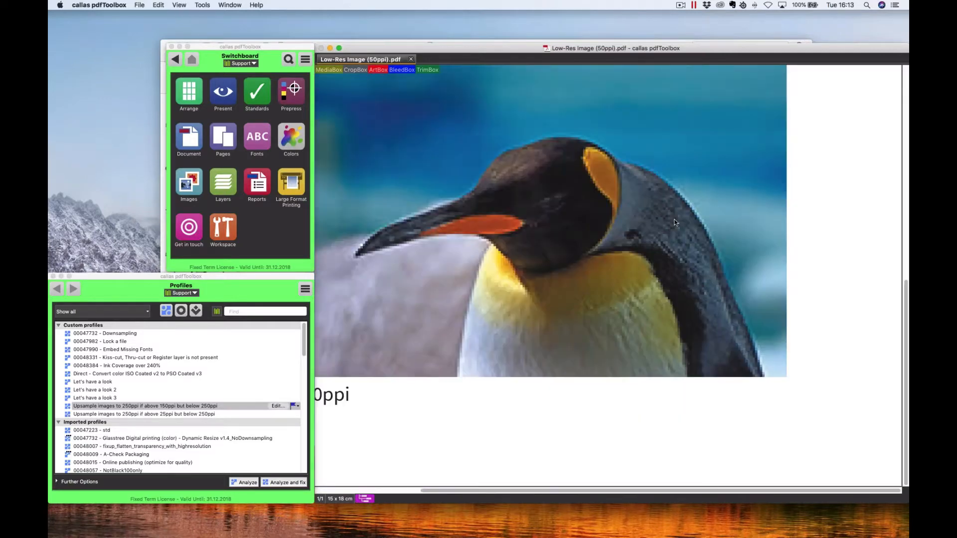
key("super+minus")
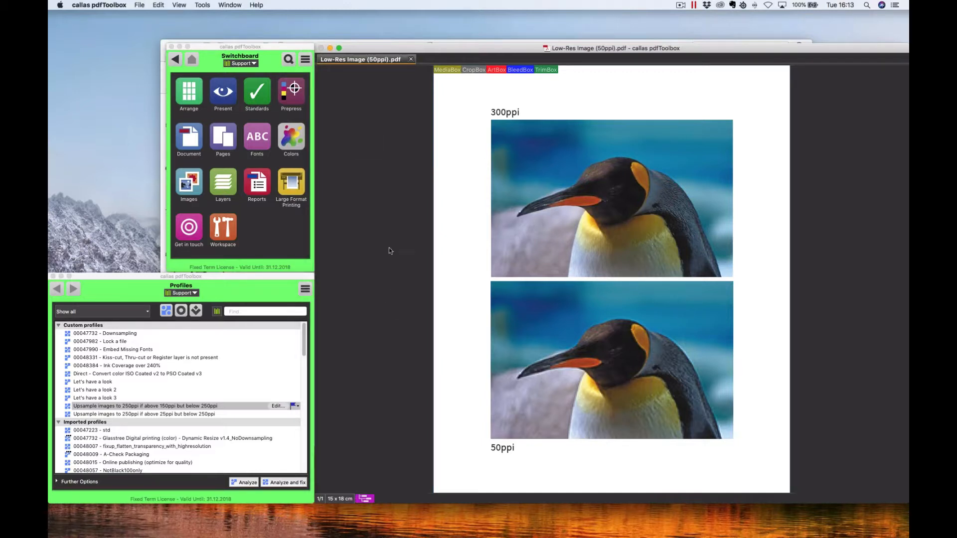
Step: Inspect the resolution of the upper and lower penguin images with the Object inspector
left_click(179, 5)
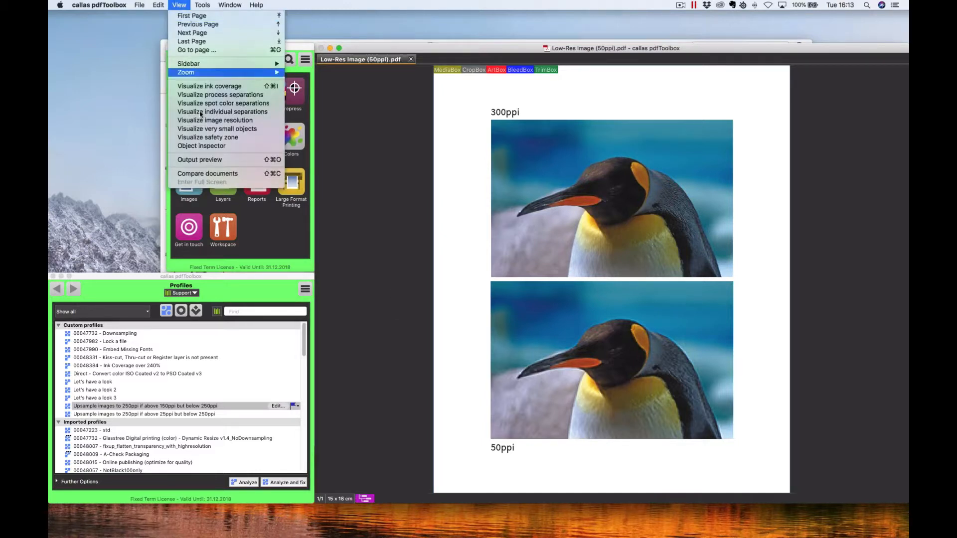
left_click(203, 147)
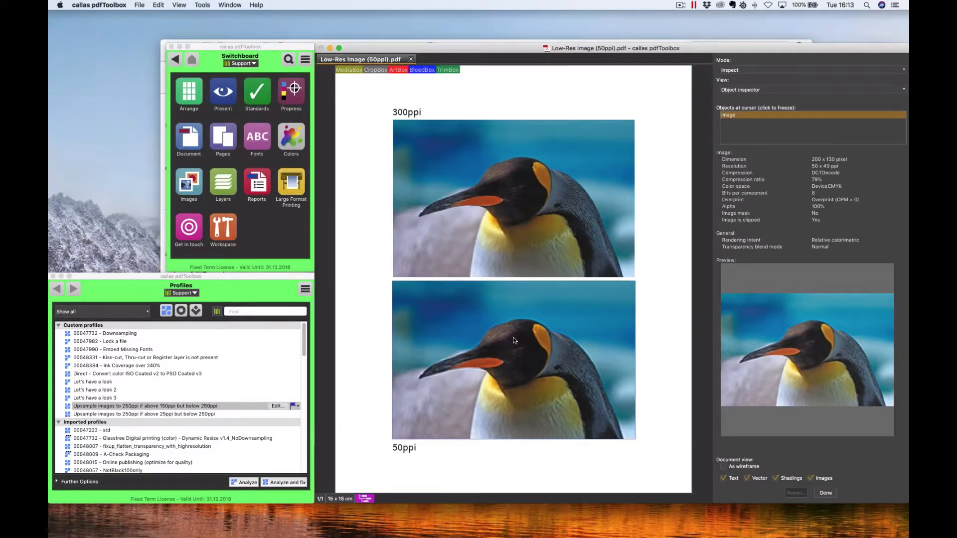
left_click(514, 338)
left_click(656, 216)
left_click(580, 183)
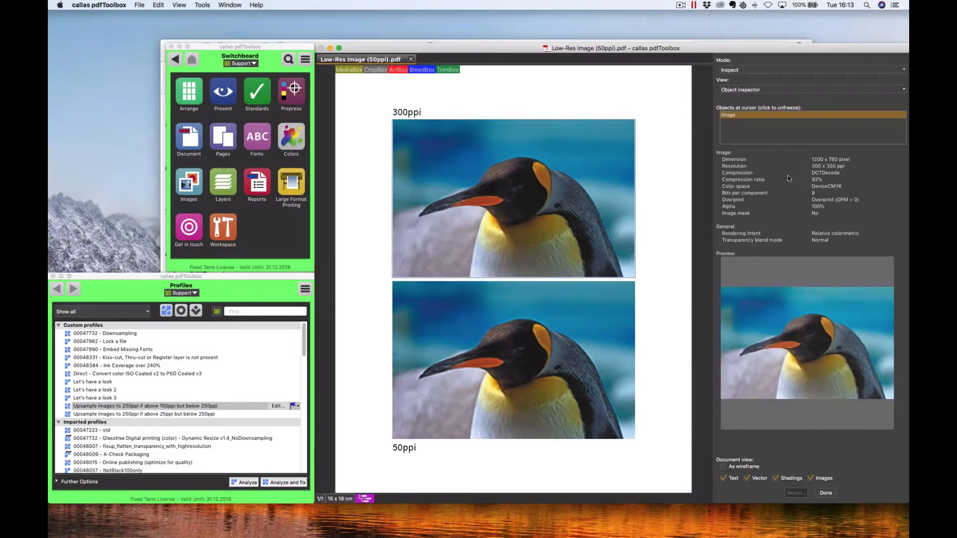
left_click(620, 314)
left_click(584, 321)
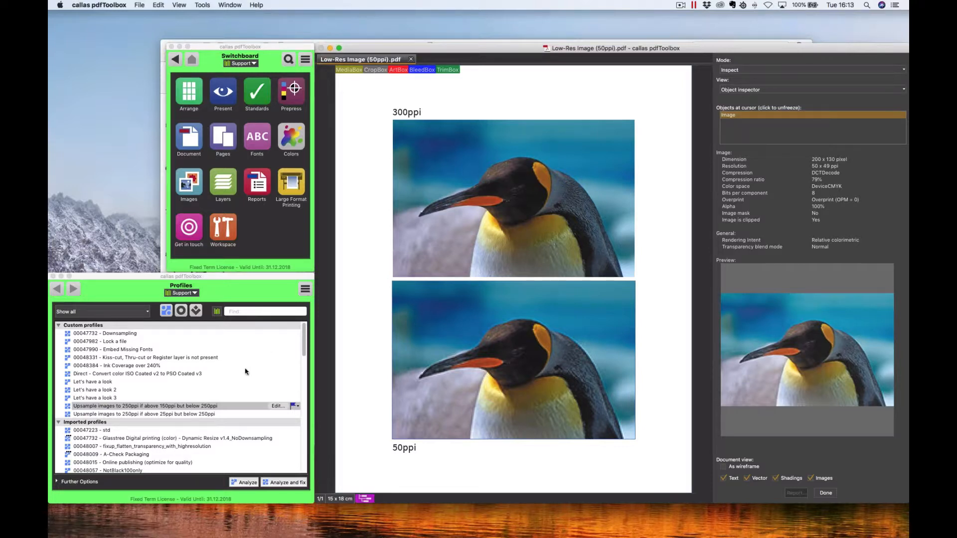
Step: Close the Object inspector and run analyze and fix with "Upsample images to 250ppi if above 150ppi but below 250ppi", saving as test50
left_click(237, 406)
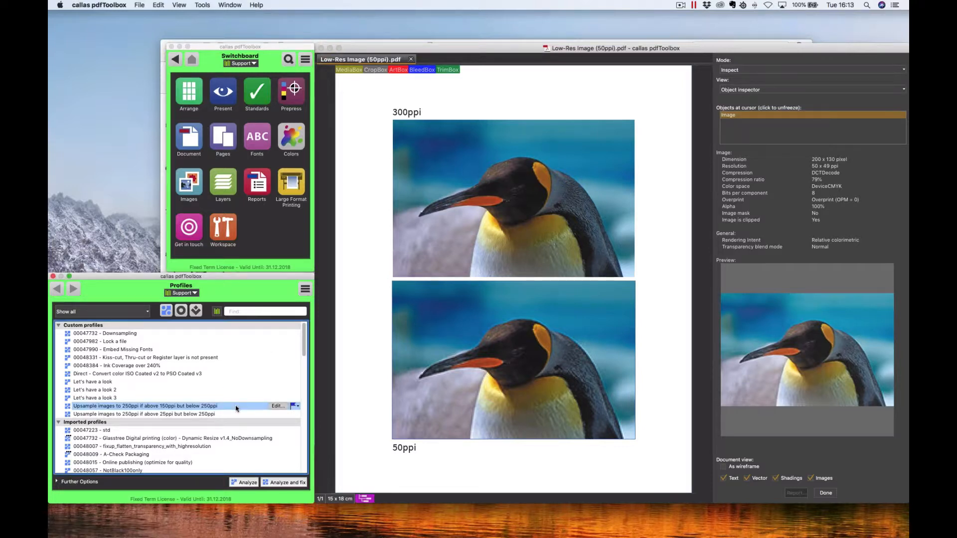
left_click(825, 494)
left_click(167, 407)
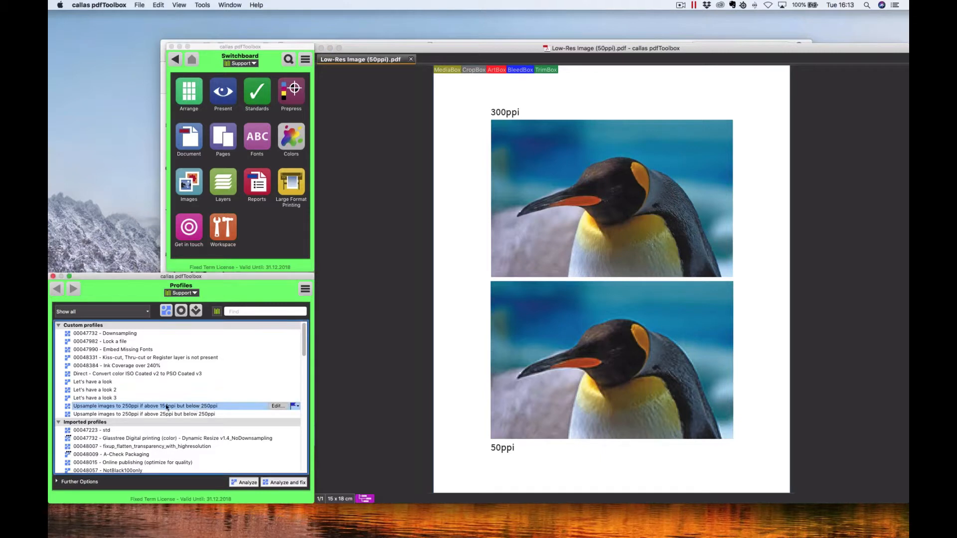
left_click(271, 484)
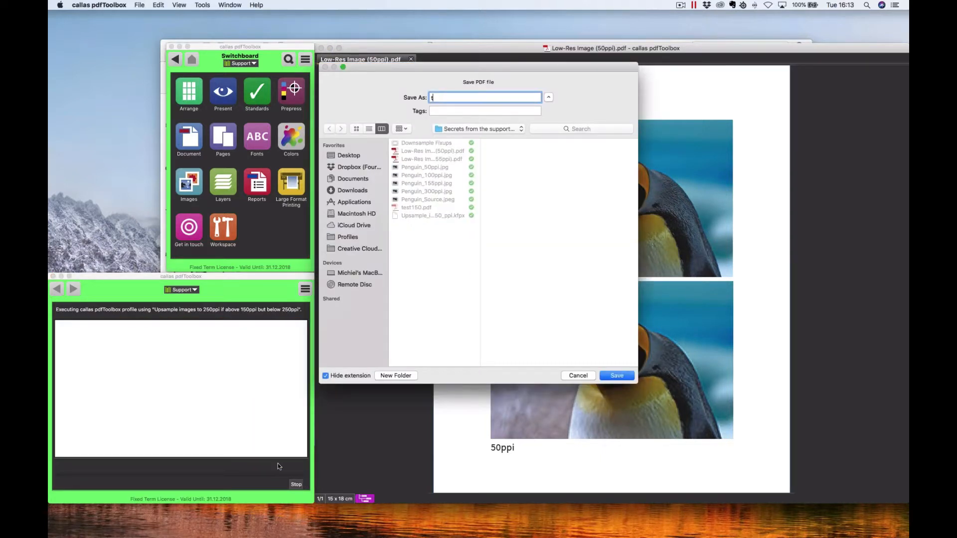
type("test50")
key("Return")
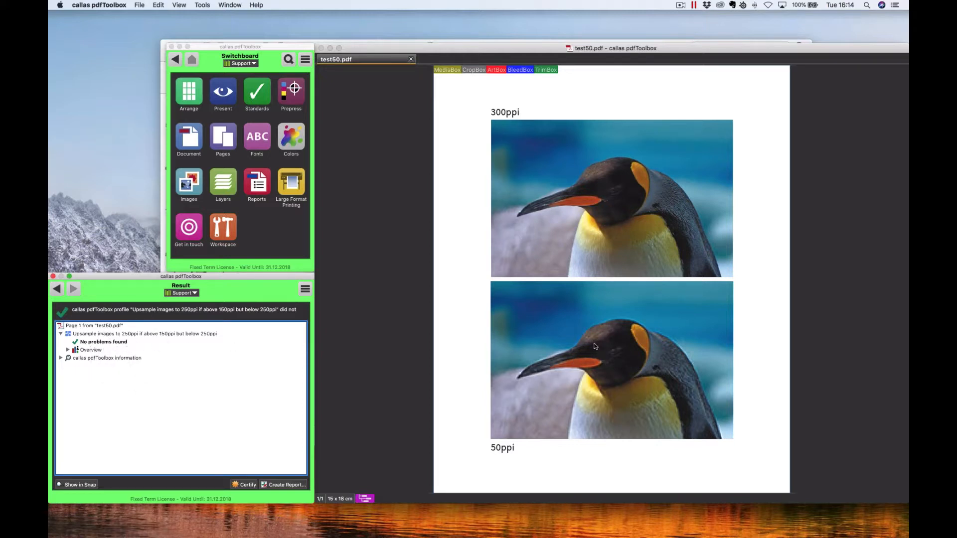
Step: Inspect the lower penguin image's resolution in test50.pdf with the Object inspector
left_click(179, 6)
left_click(208, 144)
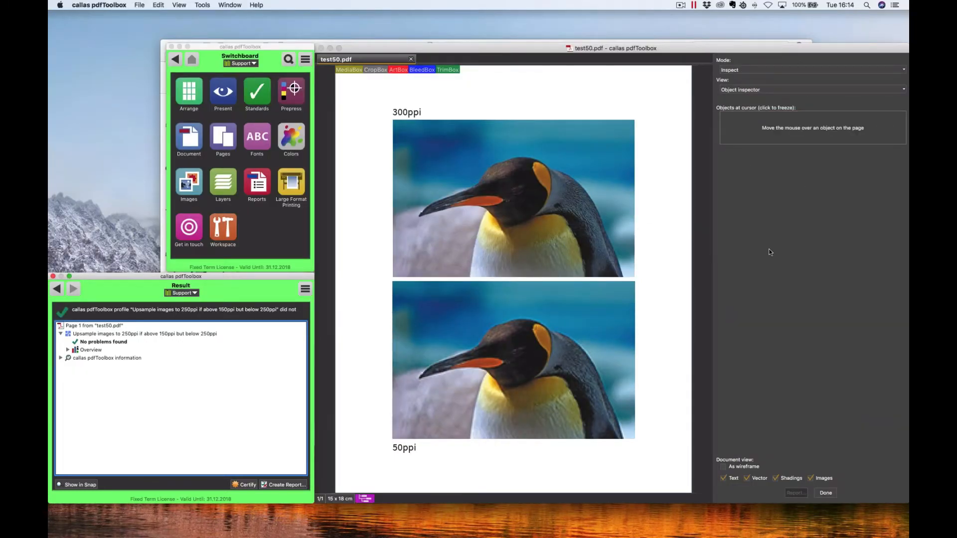
left_click(608, 326)
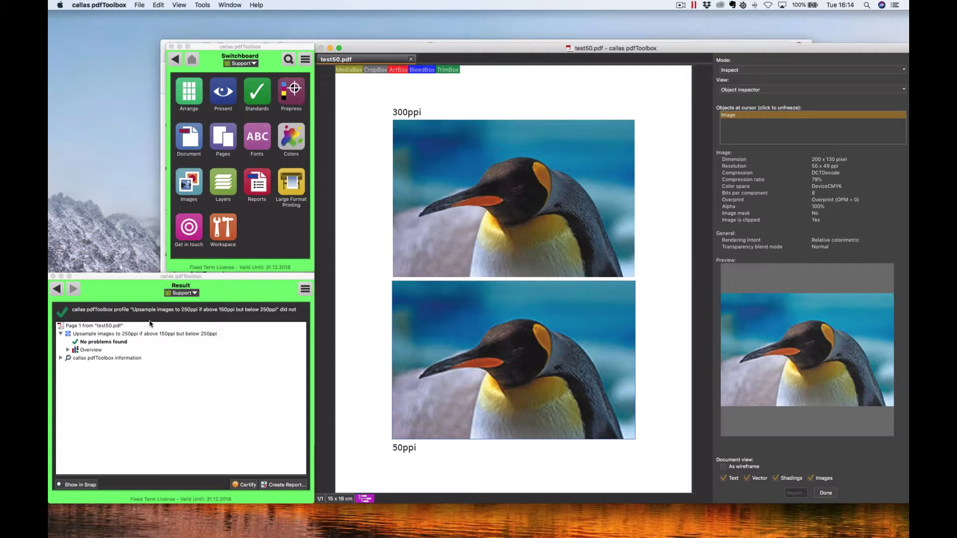
Step: Review the "For images above" threshold of the color upsampling fixup in the above-150ppi profile, then leave both editors without changes
left_click(61, 290)
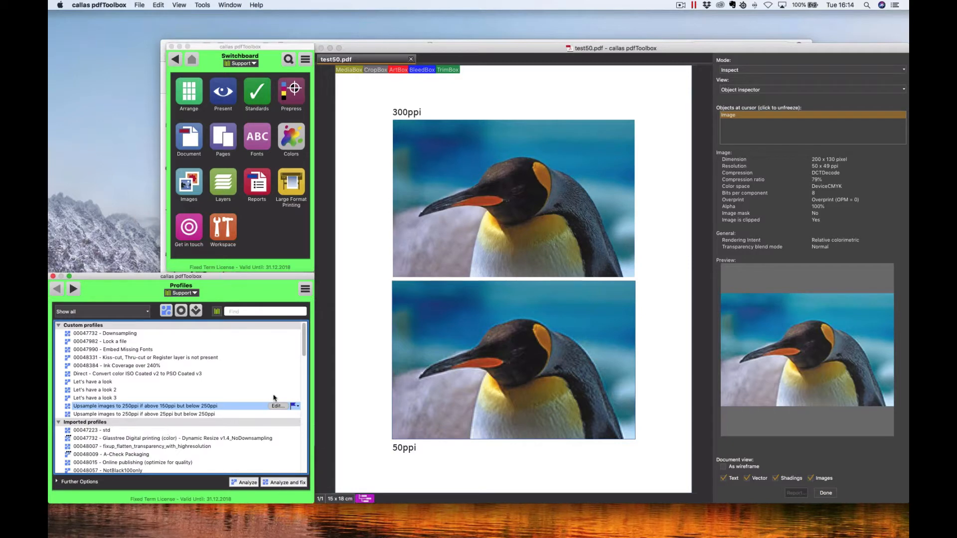
left_click(277, 405)
left_click(309, 356)
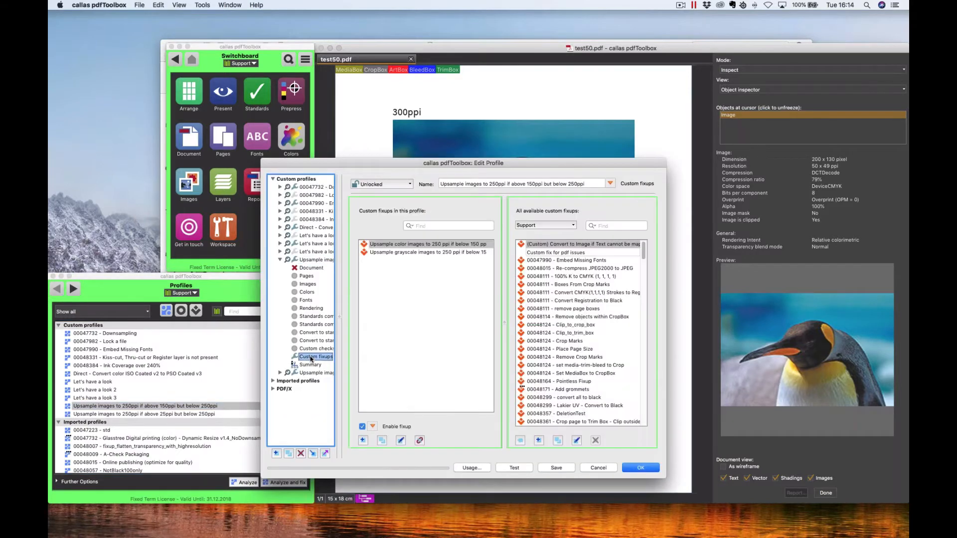
left_click(401, 443)
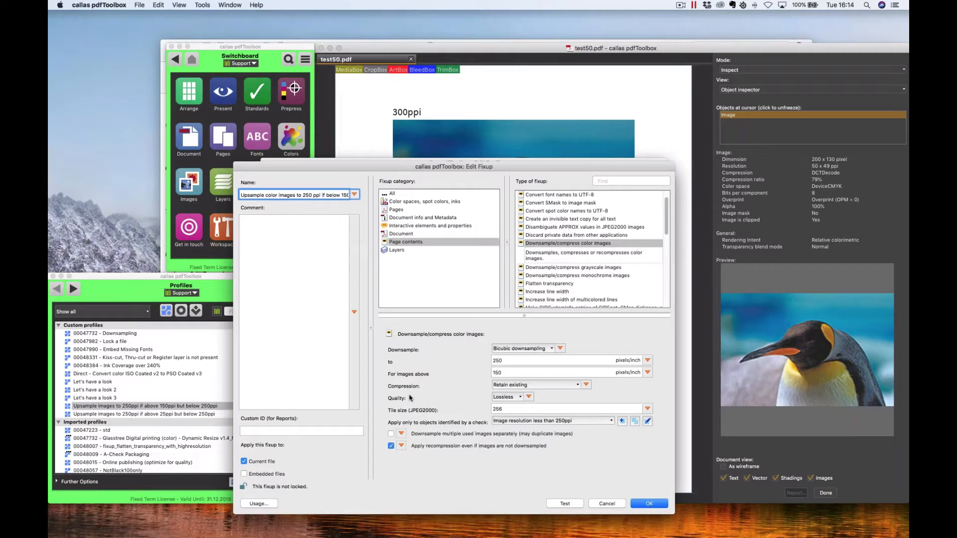
double_click(503, 371)
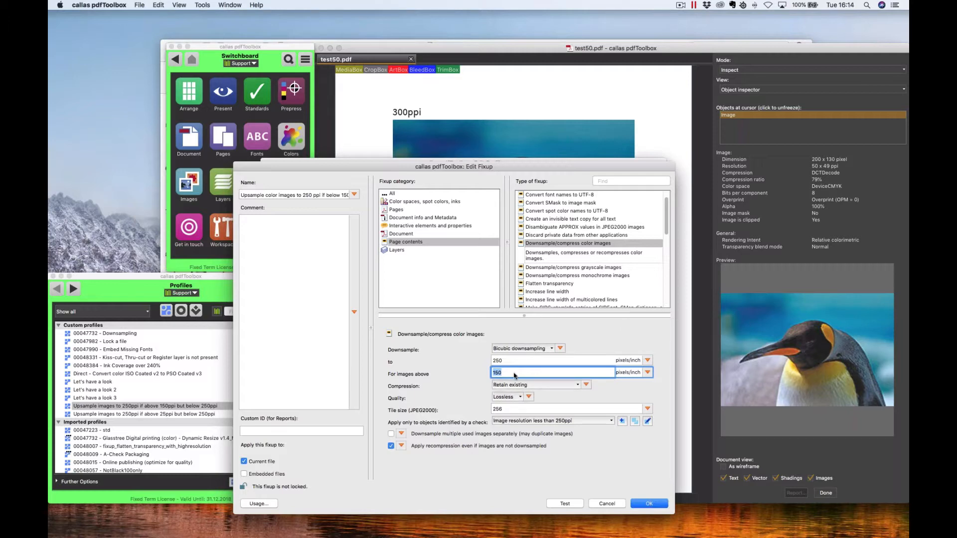
left_click(618, 503)
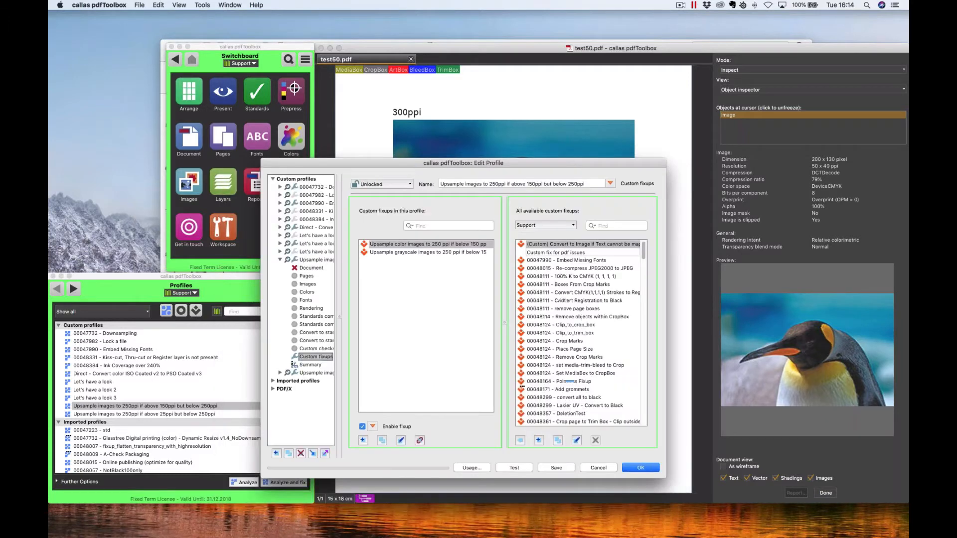
left_click(600, 467)
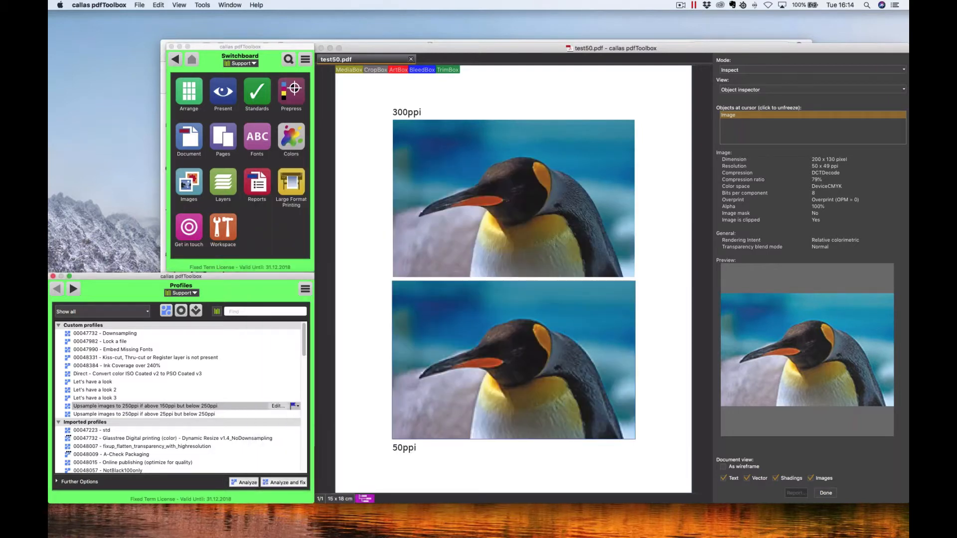
Step: Review the target resolution and "For images above" threshold of the color upsampling fixup in the above-25ppi profile, then leave both editors without changes
left_click(190, 415)
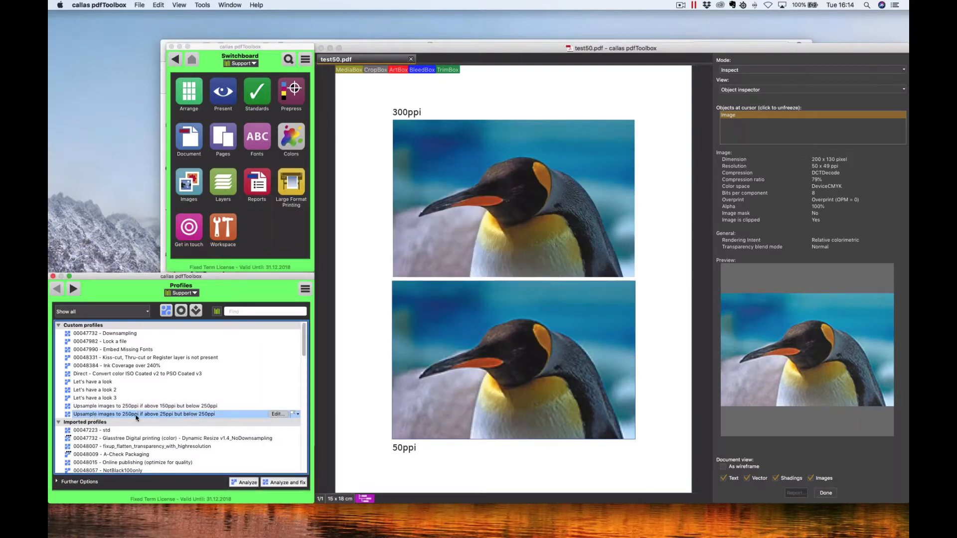
left_click(277, 414)
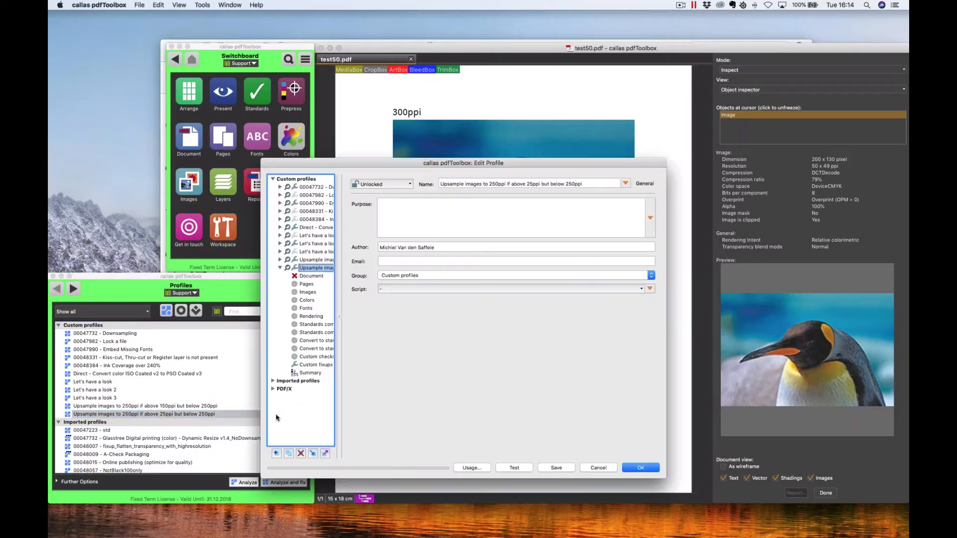
left_click(318, 366)
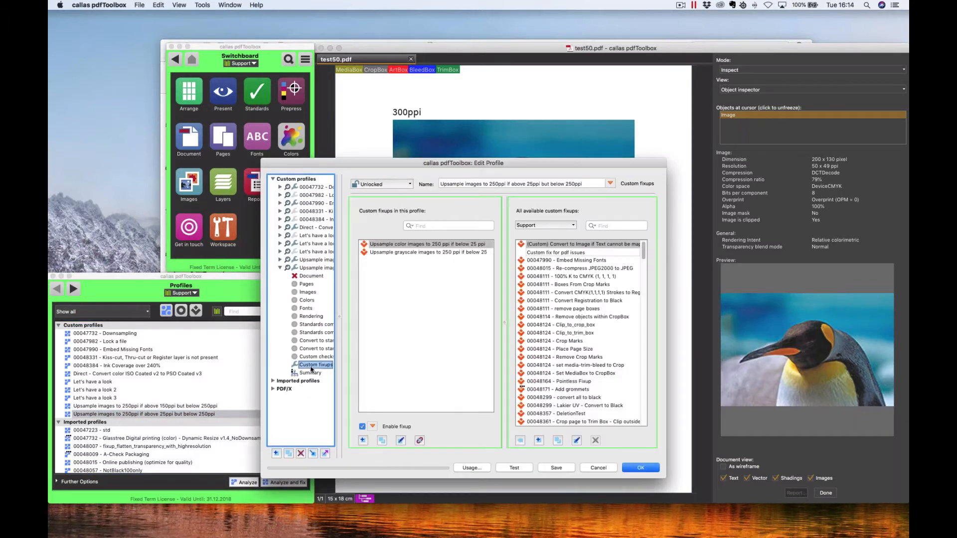
left_click(419, 245)
left_click(401, 440)
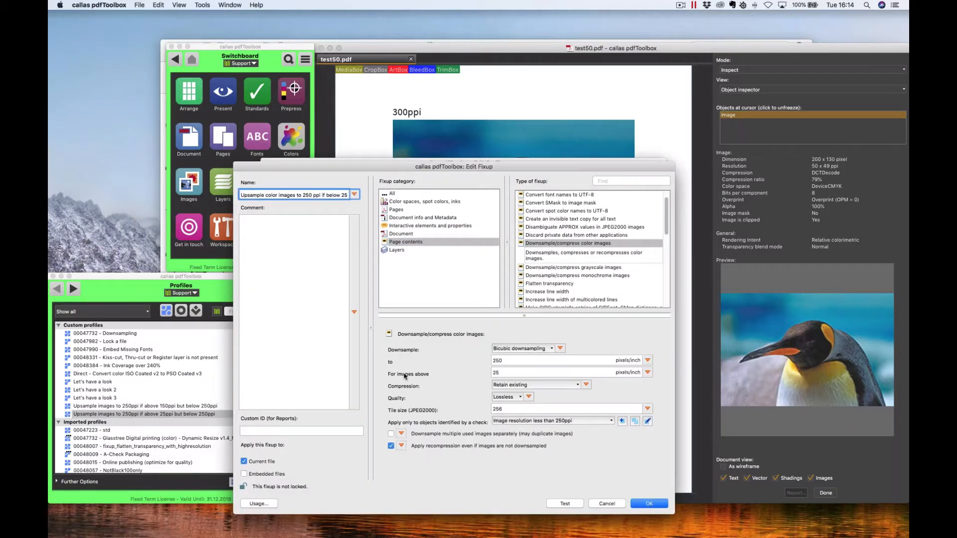
double_click(498, 372)
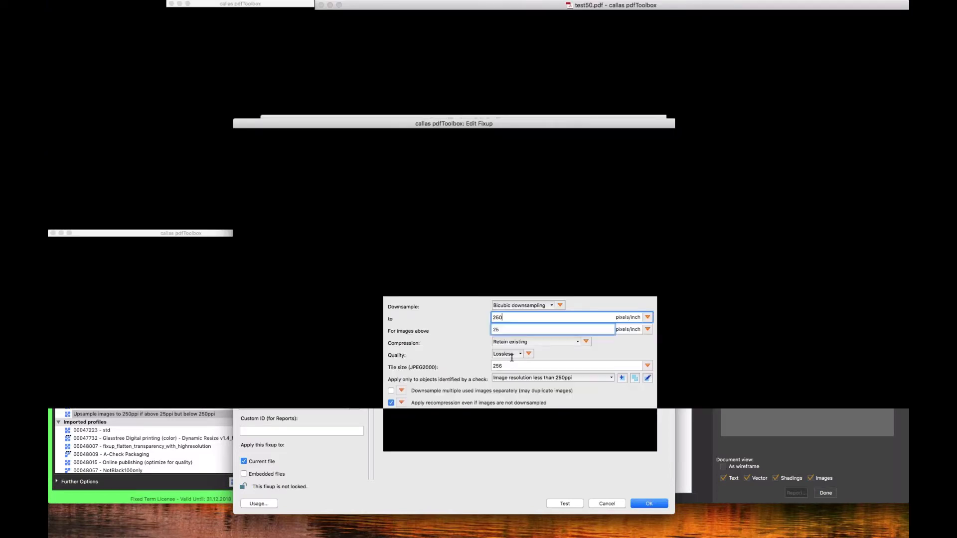
double_click(513, 359)
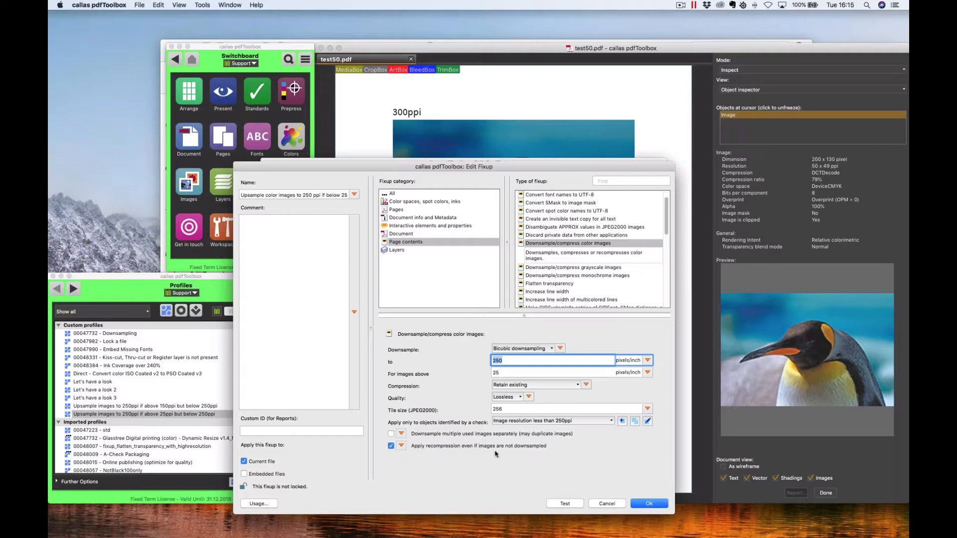
double_click(503, 373)
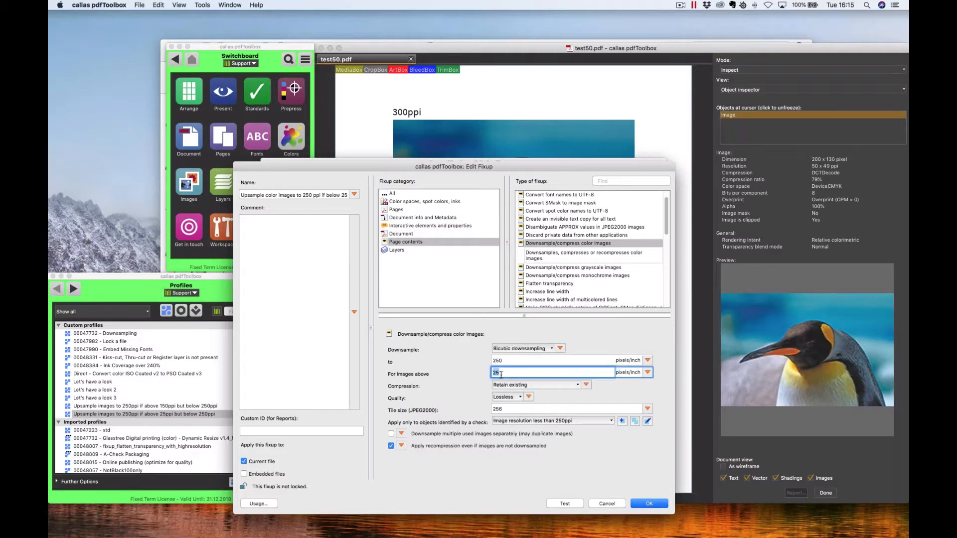
left_click(607, 503)
left_click(597, 467)
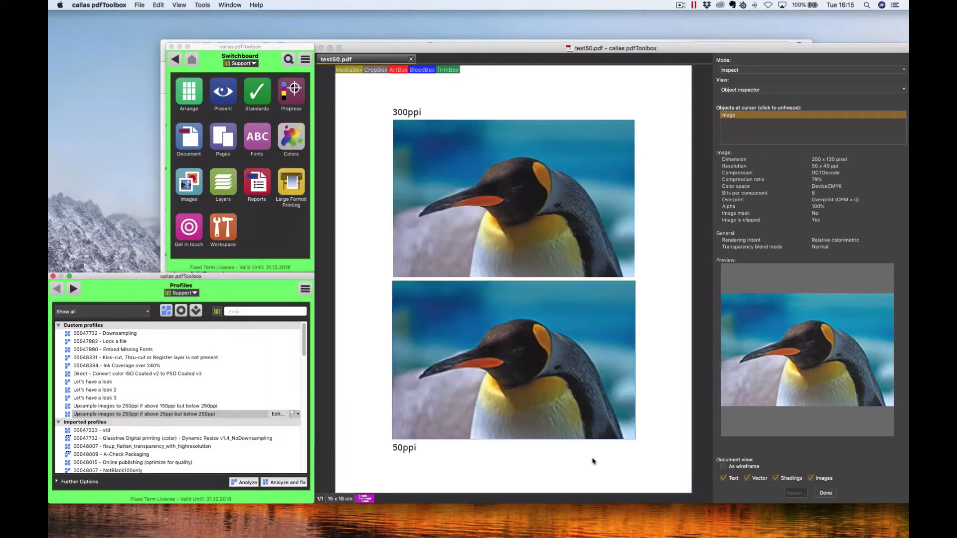
Step: Run analyze and fix with "Upsample images to 250ppi if above 25ppi but below 250ppi", saving the result as test50-2
left_click(182, 414)
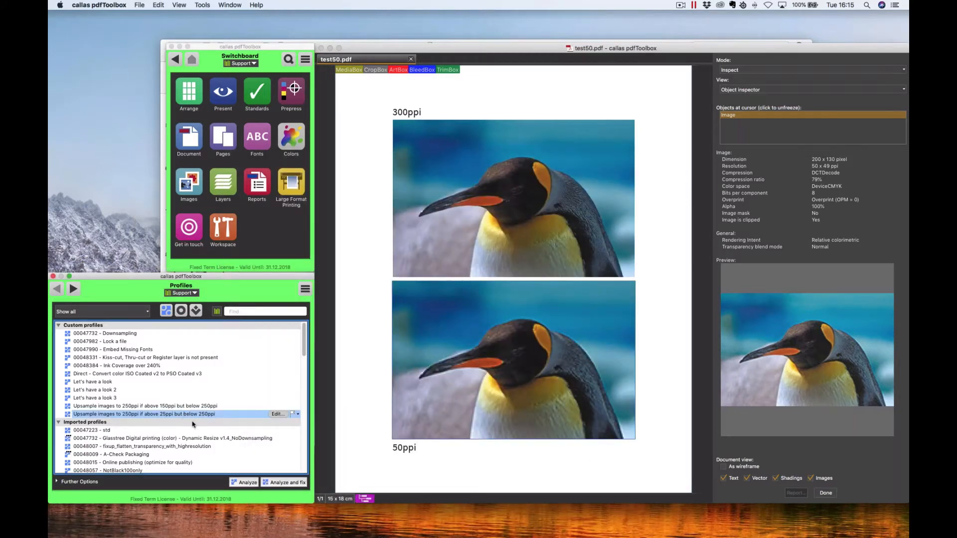
left_click(280, 482)
key("Right")
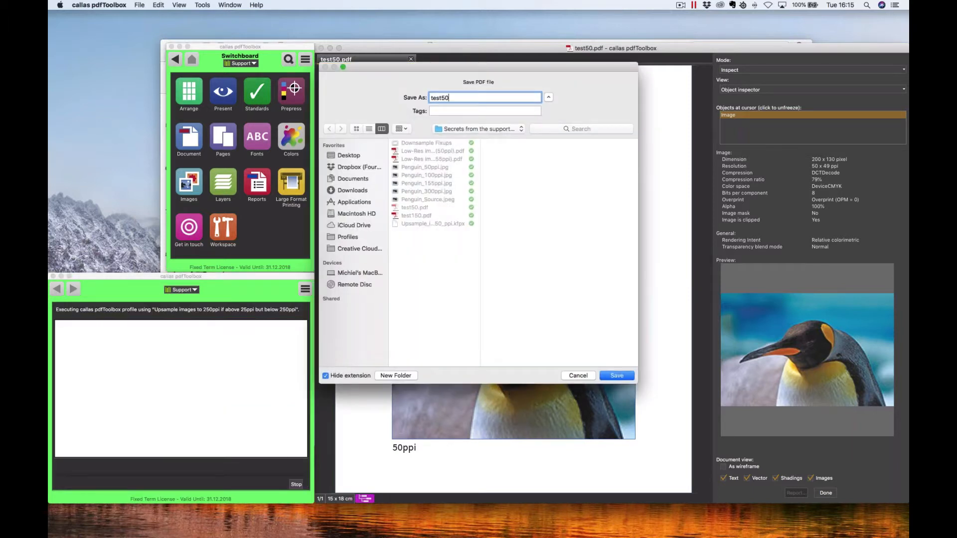
type("-2")
key("Return")
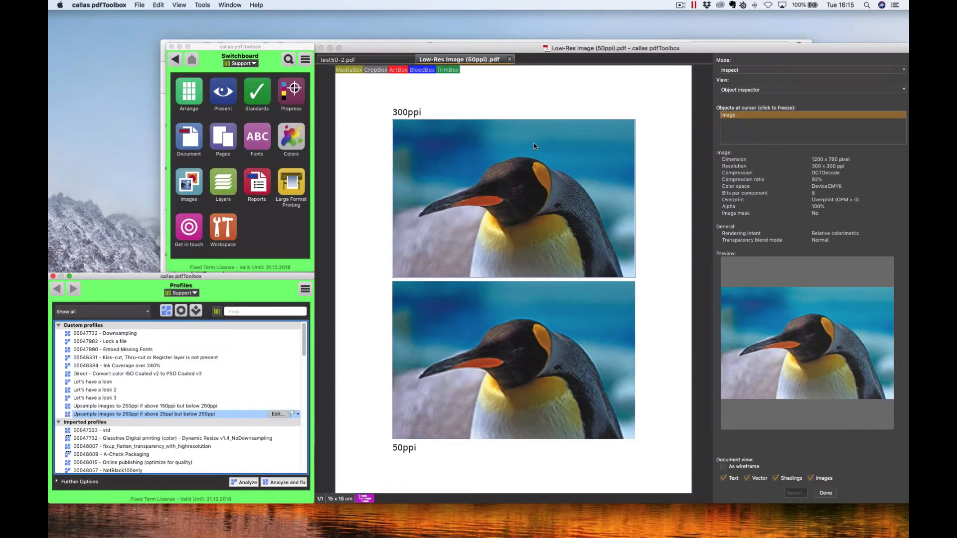
Step: Compare the lower penguin image's resolution and edge quality at higher magnification between Low-Res Image (50ppi).pdf and test50-2.pdf
key("super+plus")
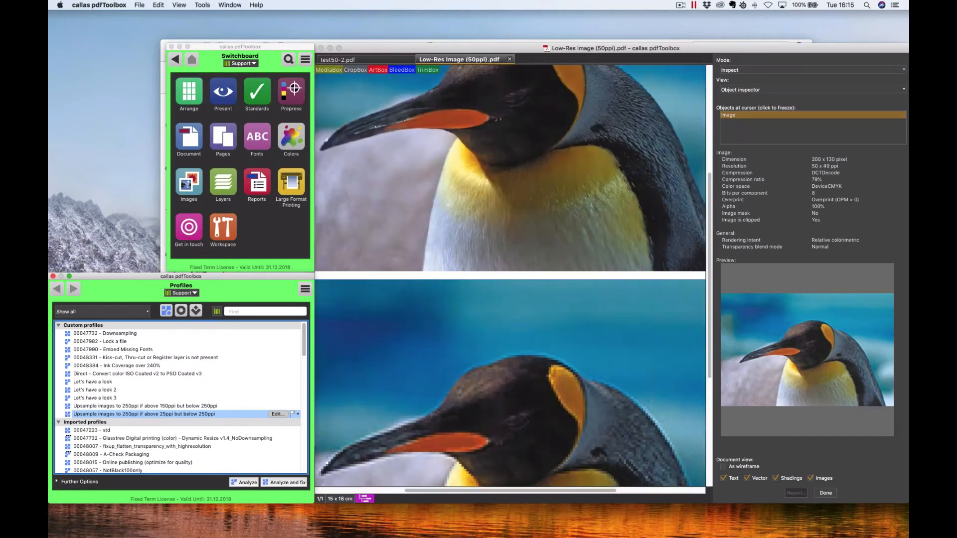
left_click(387, 61)
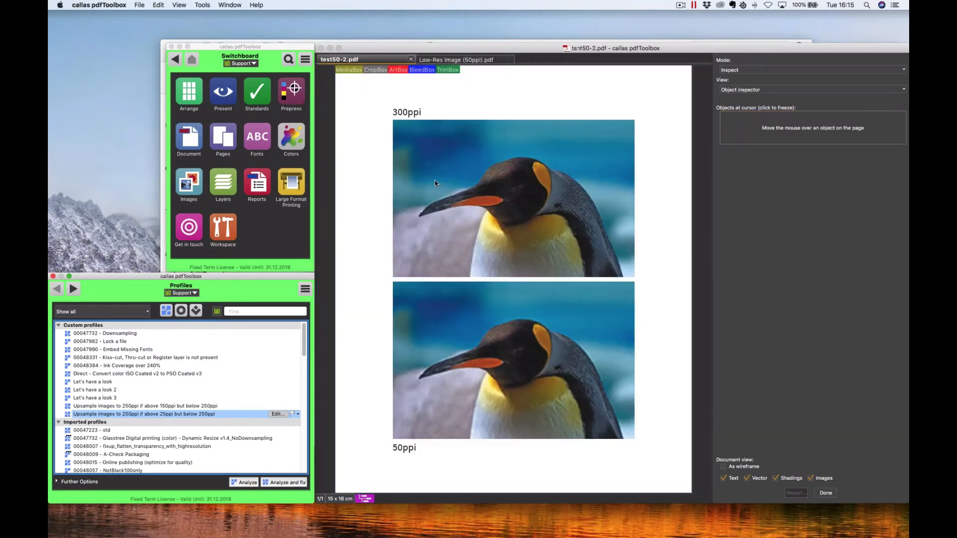
key("super+plus")
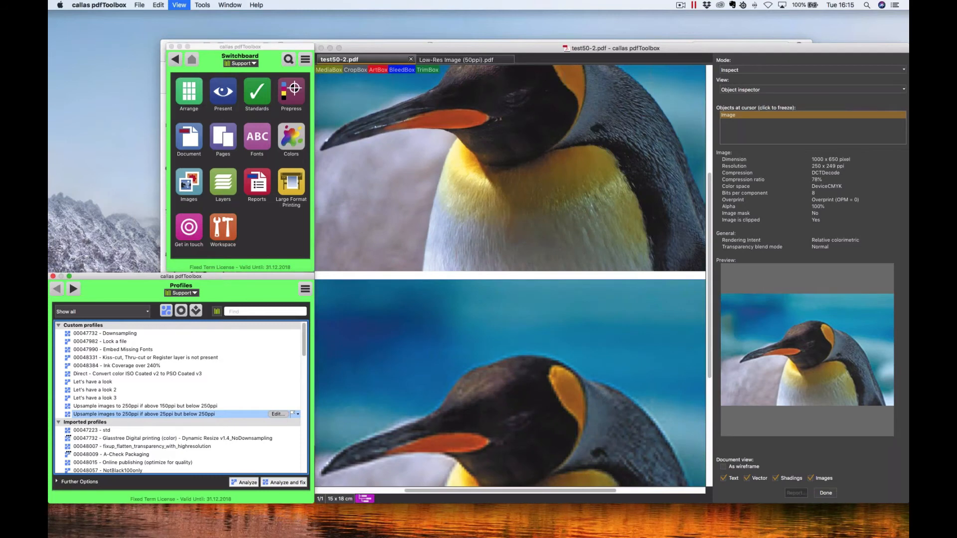
key("super+plus")
key("super+minus")
left_click(457, 60)
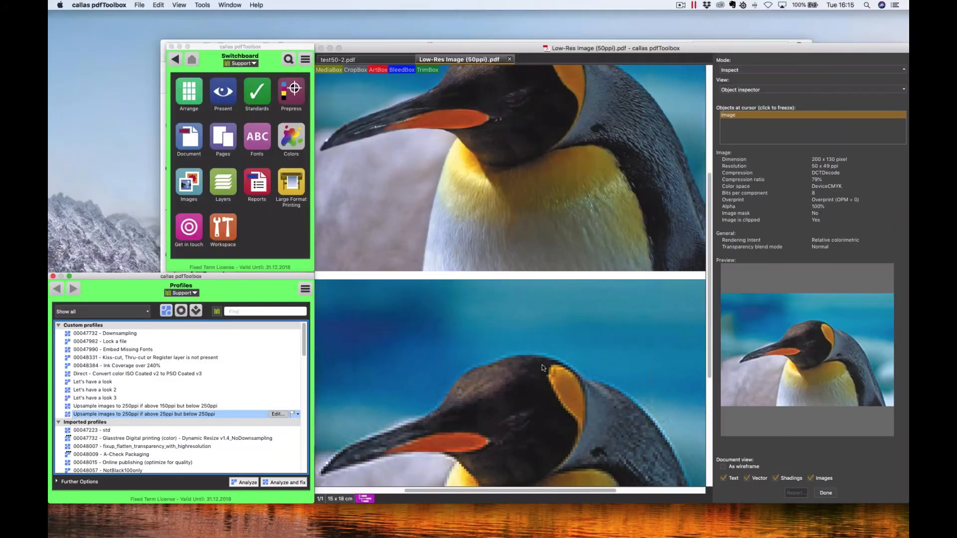
left_click(362, 64)
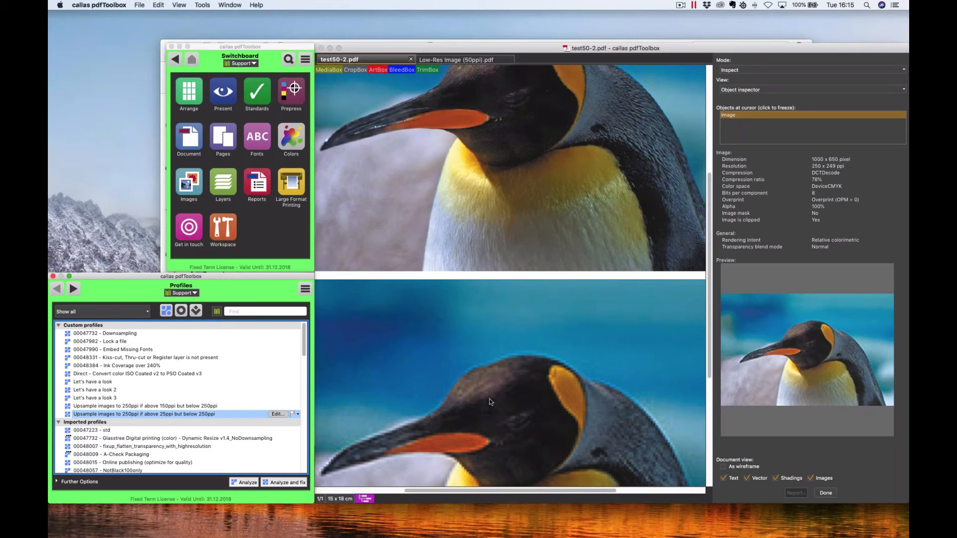
left_click(466, 60)
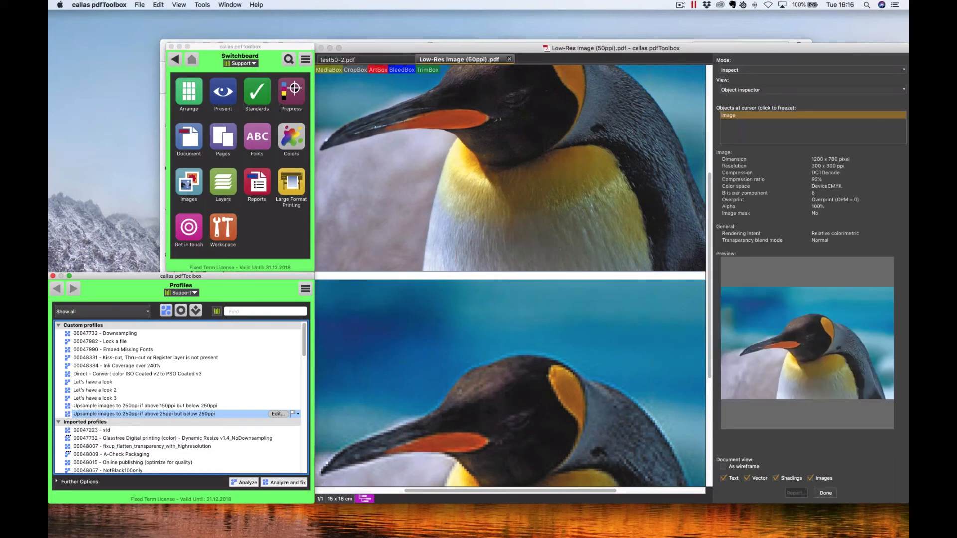
left_click(387, 60)
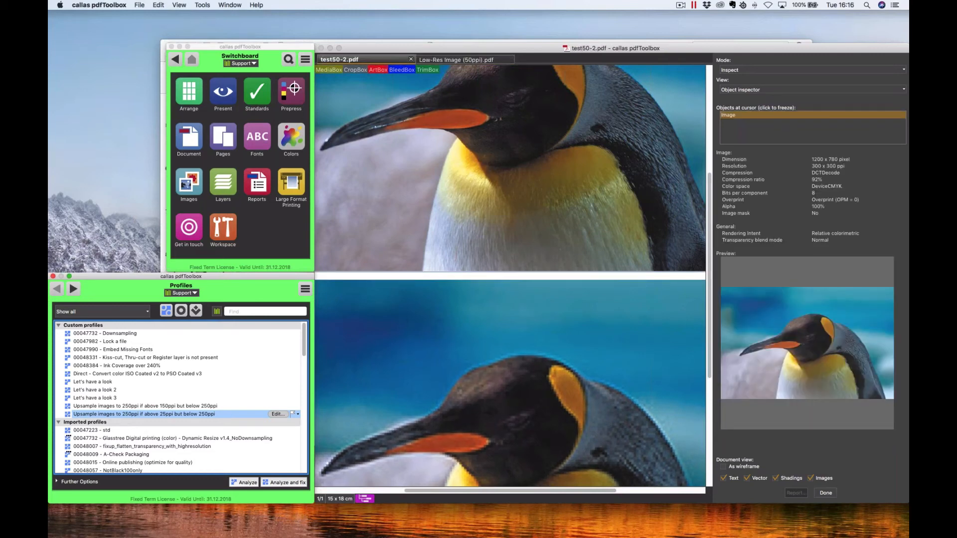
left_click(434, 60)
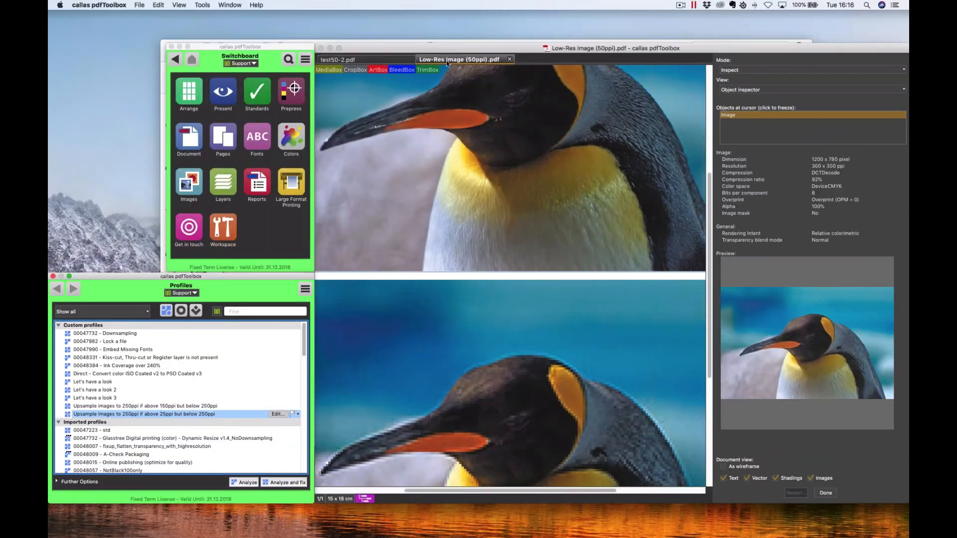
left_click(358, 62)
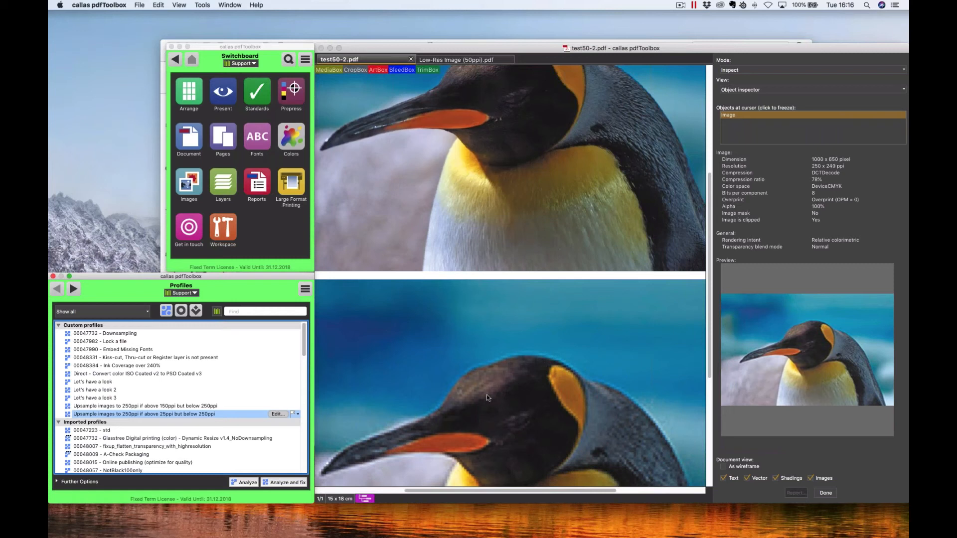
left_click(462, 59)
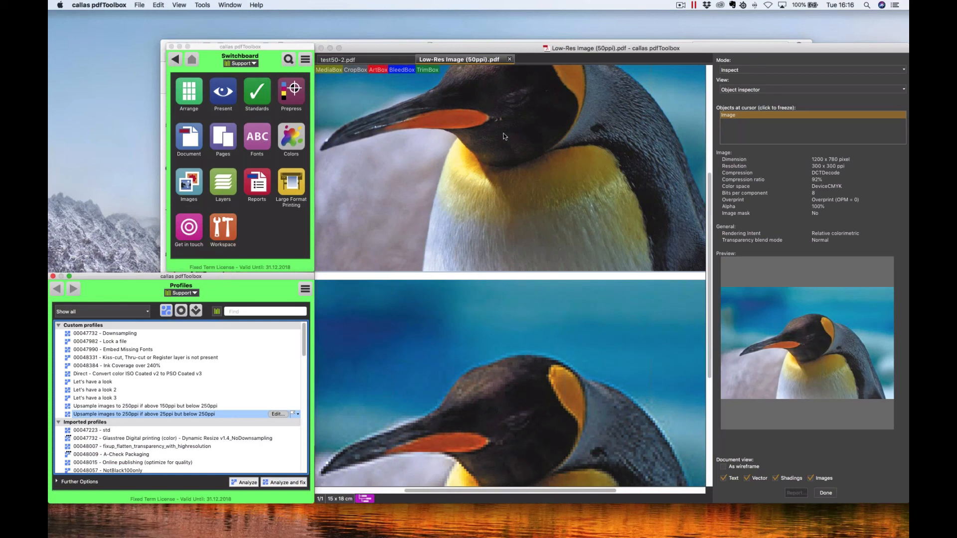
left_click(382, 62)
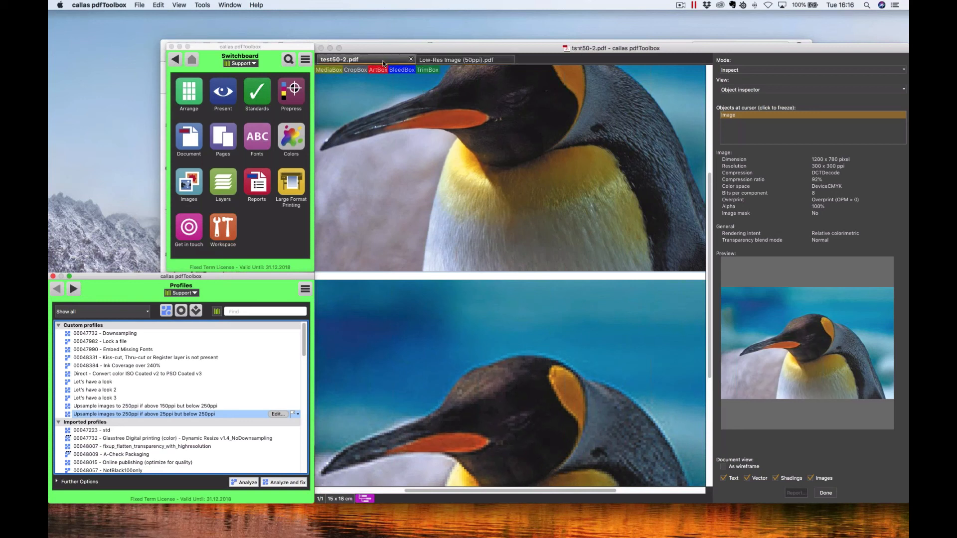